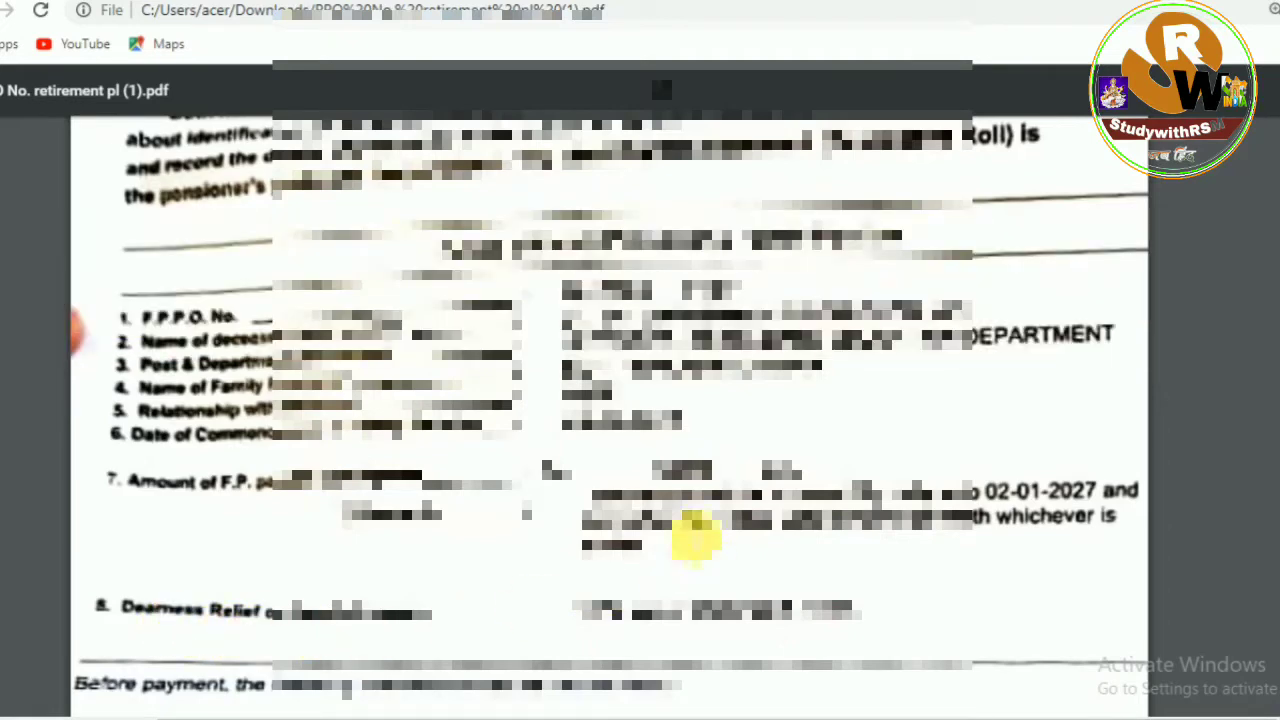
# Review the family pension details and the pensioner's employee data in the retirement PPO PDF.
pyautogui.scroll(10, 695, 427)
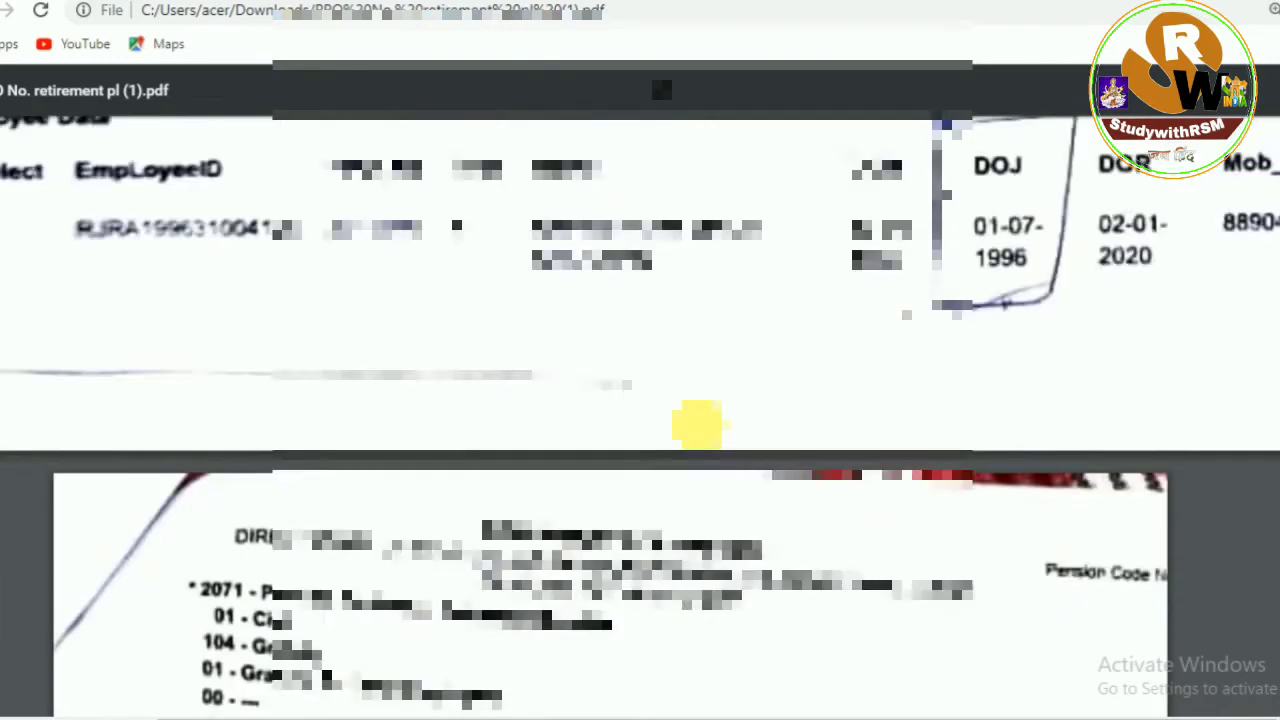
pyautogui.scroll(4, 697, 425)
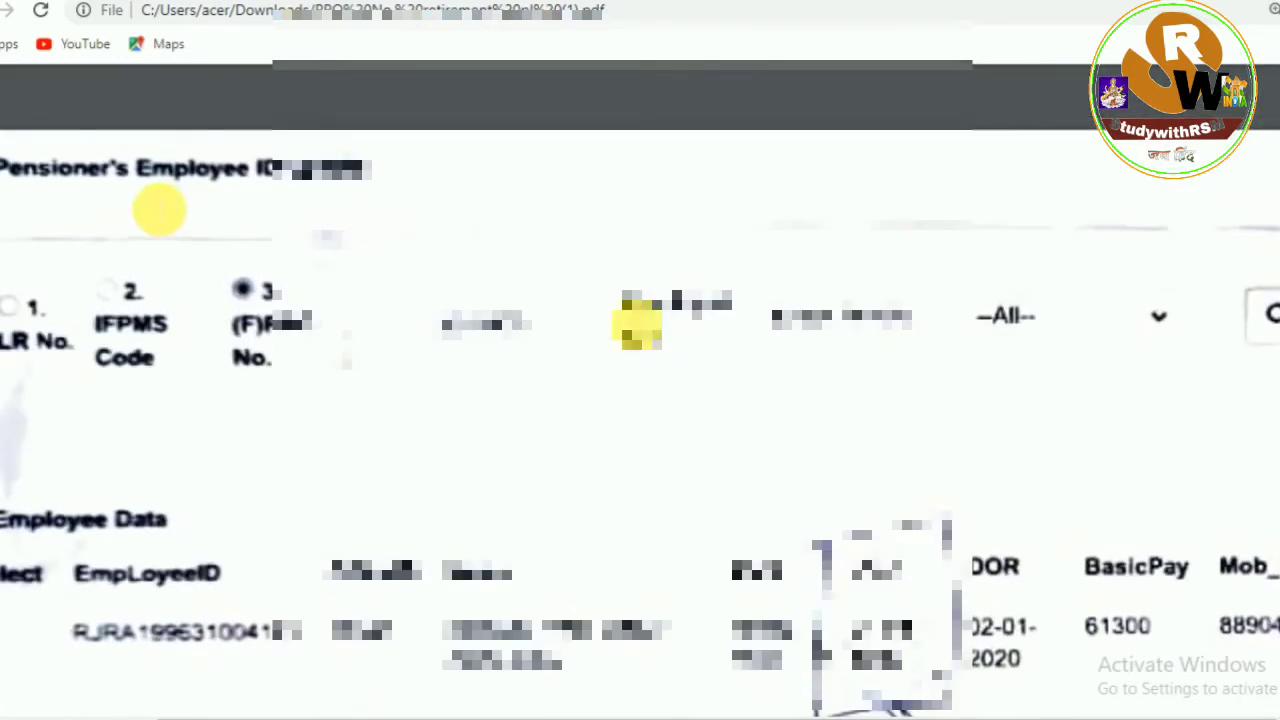
# Switch to PayManager and open the retired employee's personal record in the employee details.
pyautogui.click(100, 3)
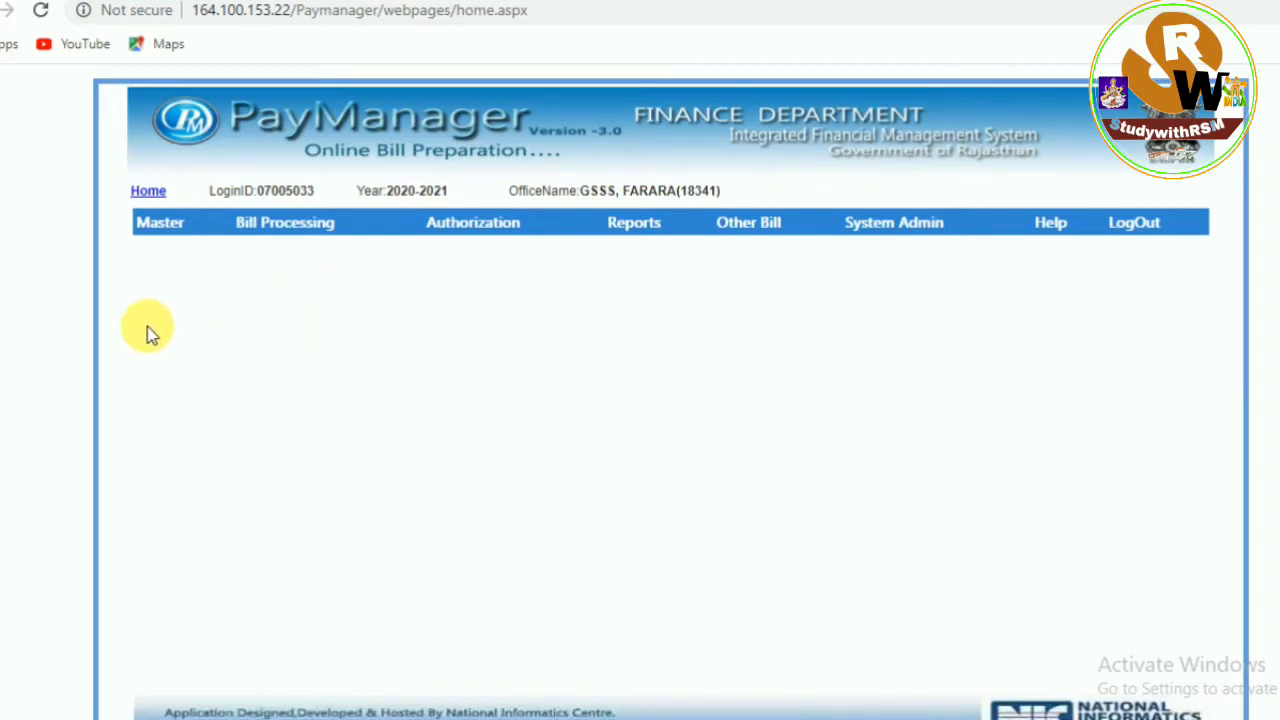
pyautogui.moveTo(155, 225)
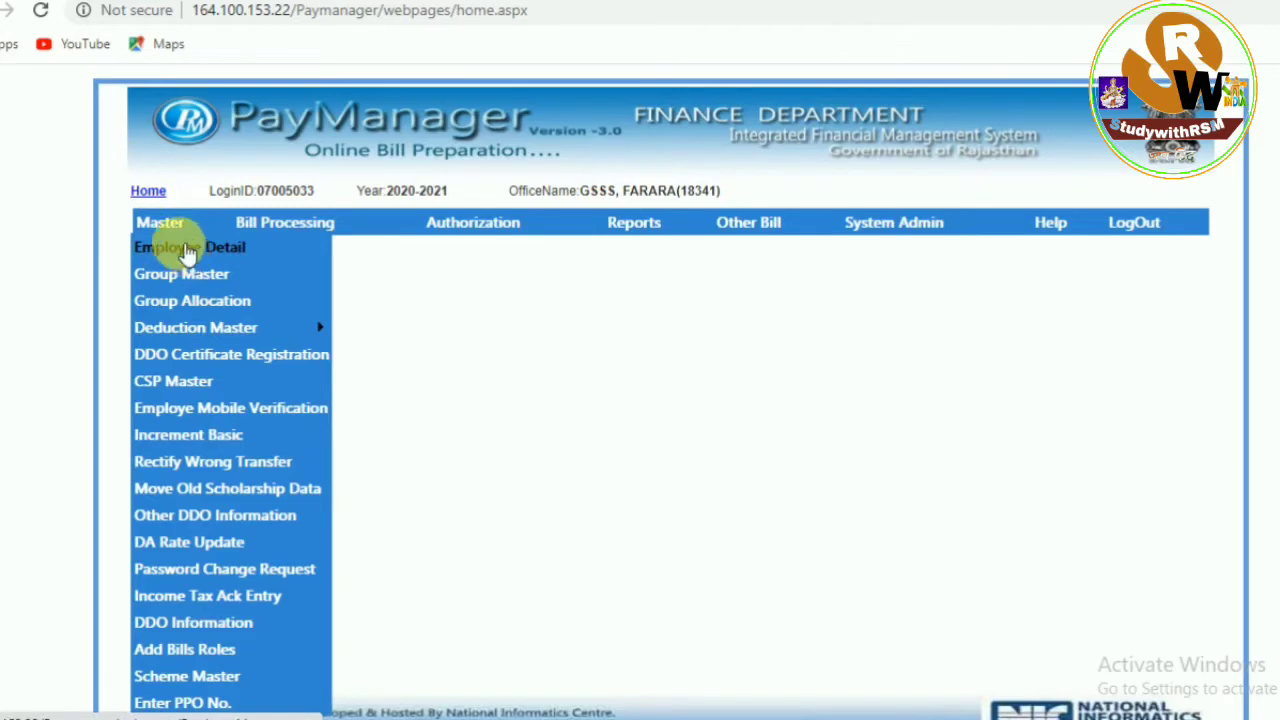
pyautogui.click(185, 250)
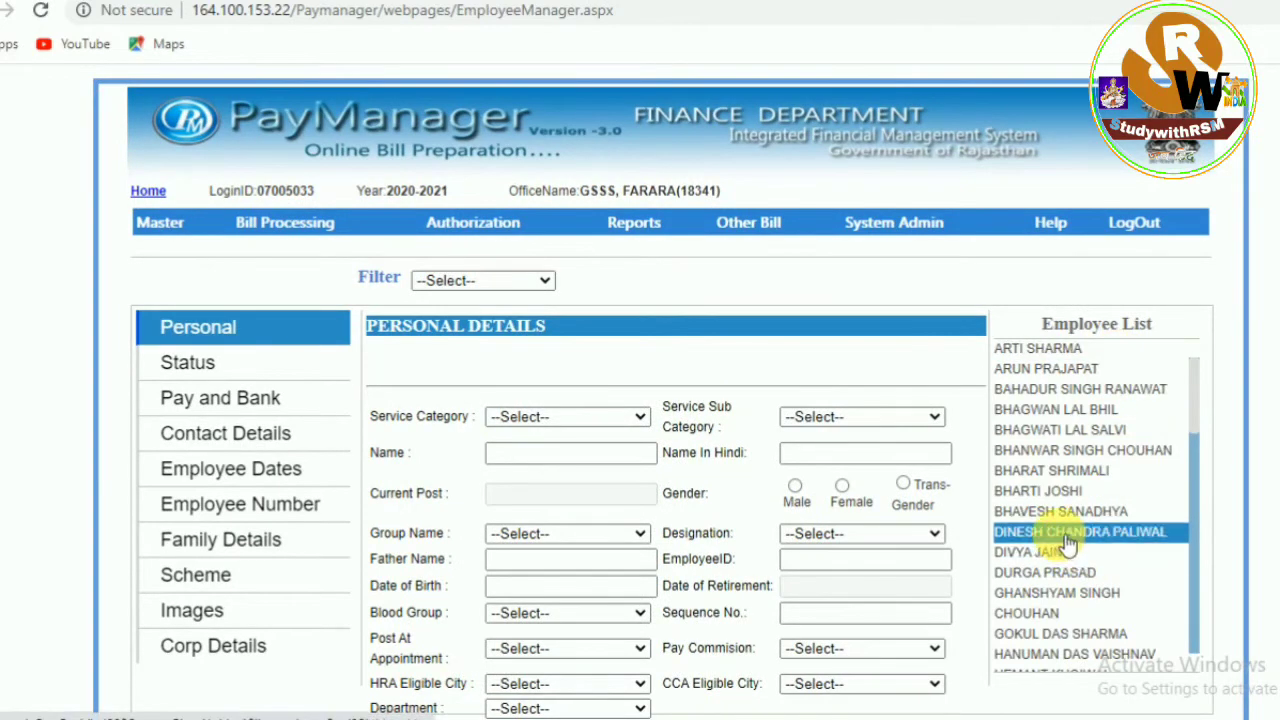
pyautogui.click(1046, 590)
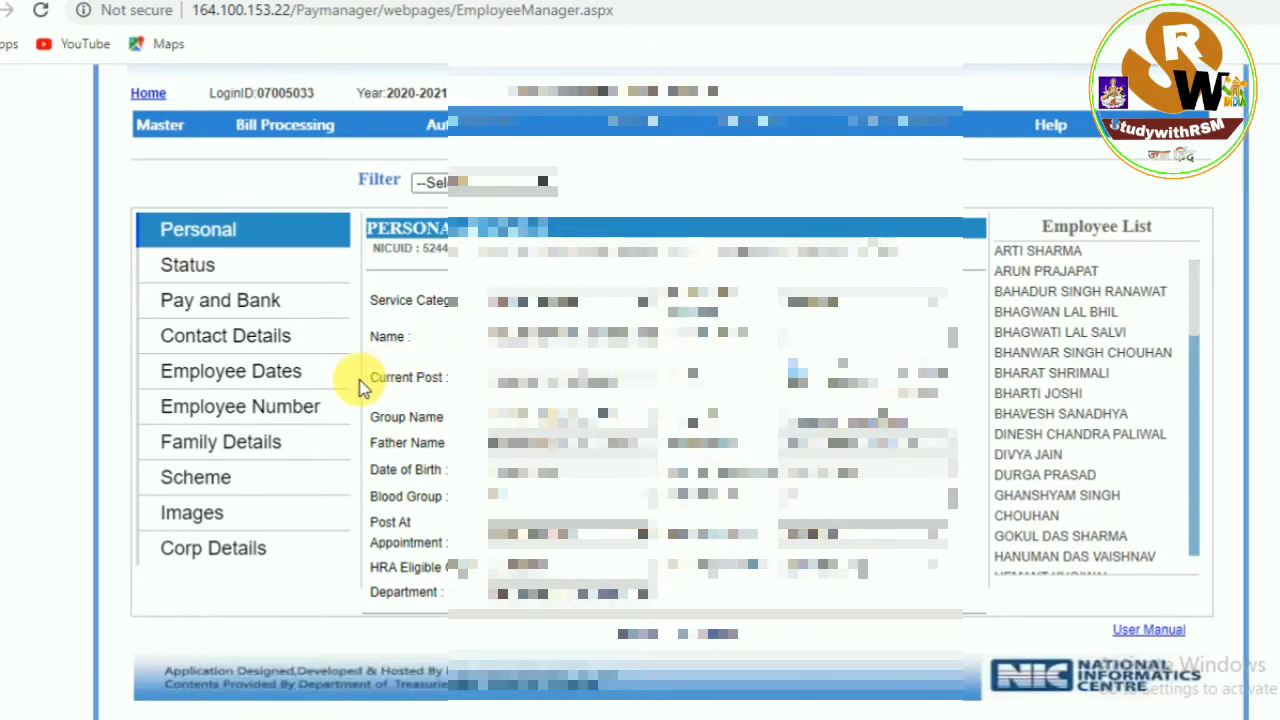
pyautogui.scroll(1, 362, 385)
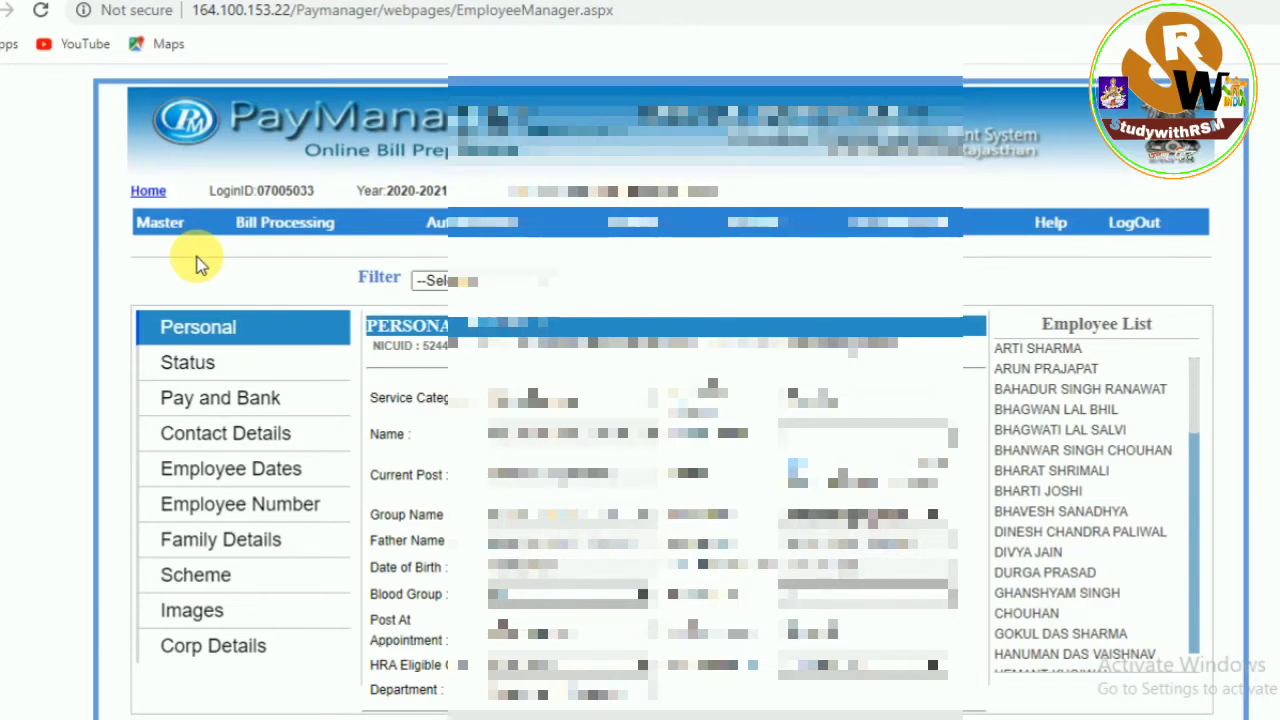
# Bookmark the PayManager page in the bookmarks bar under the name PayManager.
pyautogui.moveTo(160, 226)
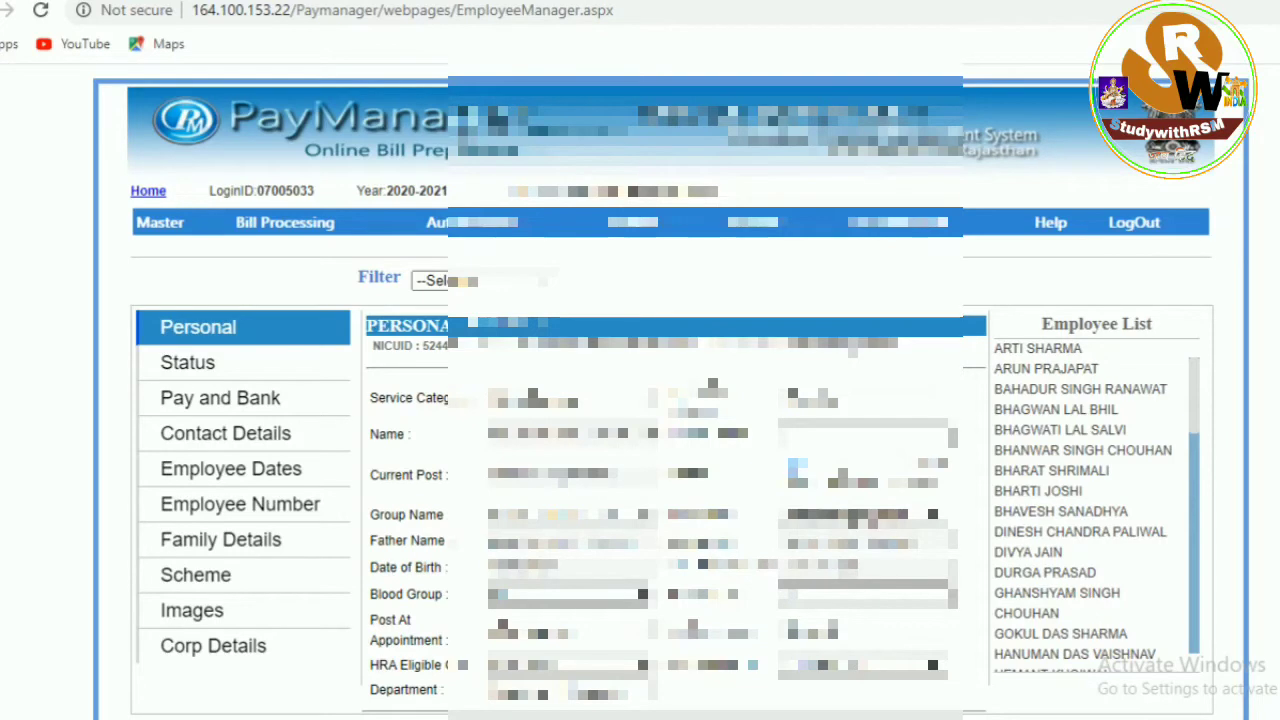
pyautogui.hotkey('ctrl', 'd')
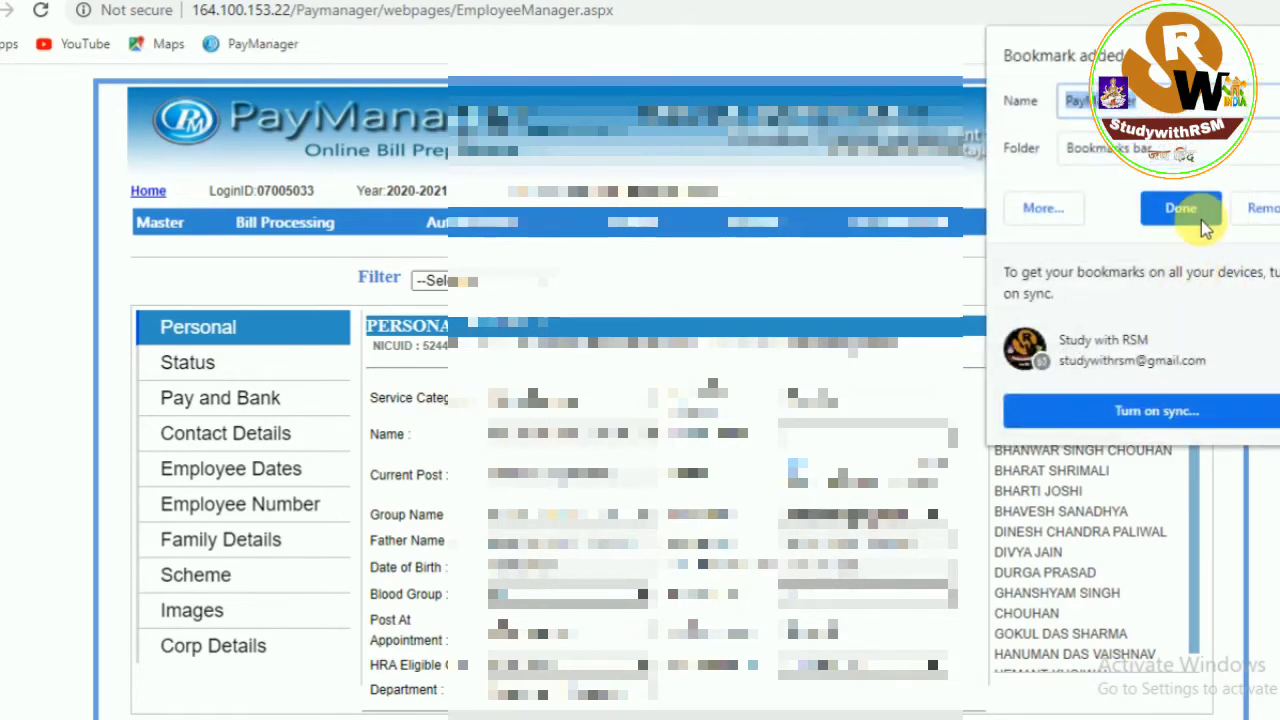
pyautogui.click(1191, 208)
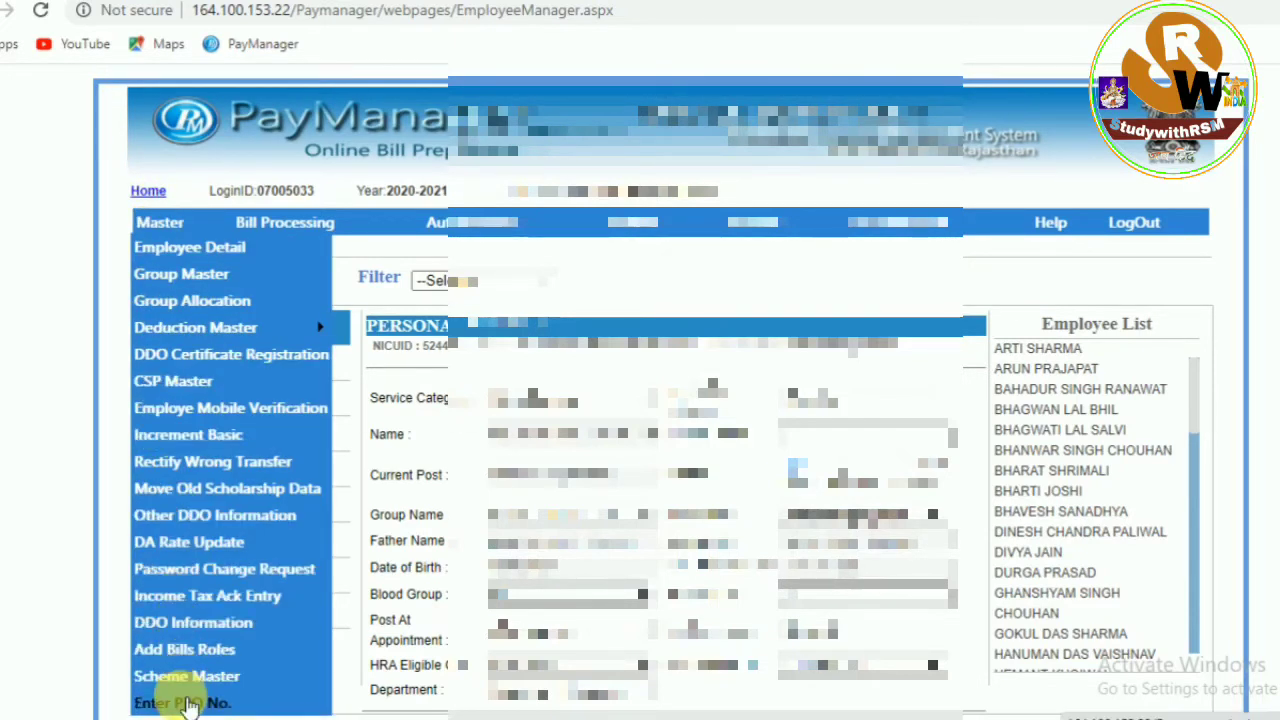
# Try to verify the employee's ID for the PPO number update.
pyautogui.click(185, 704)
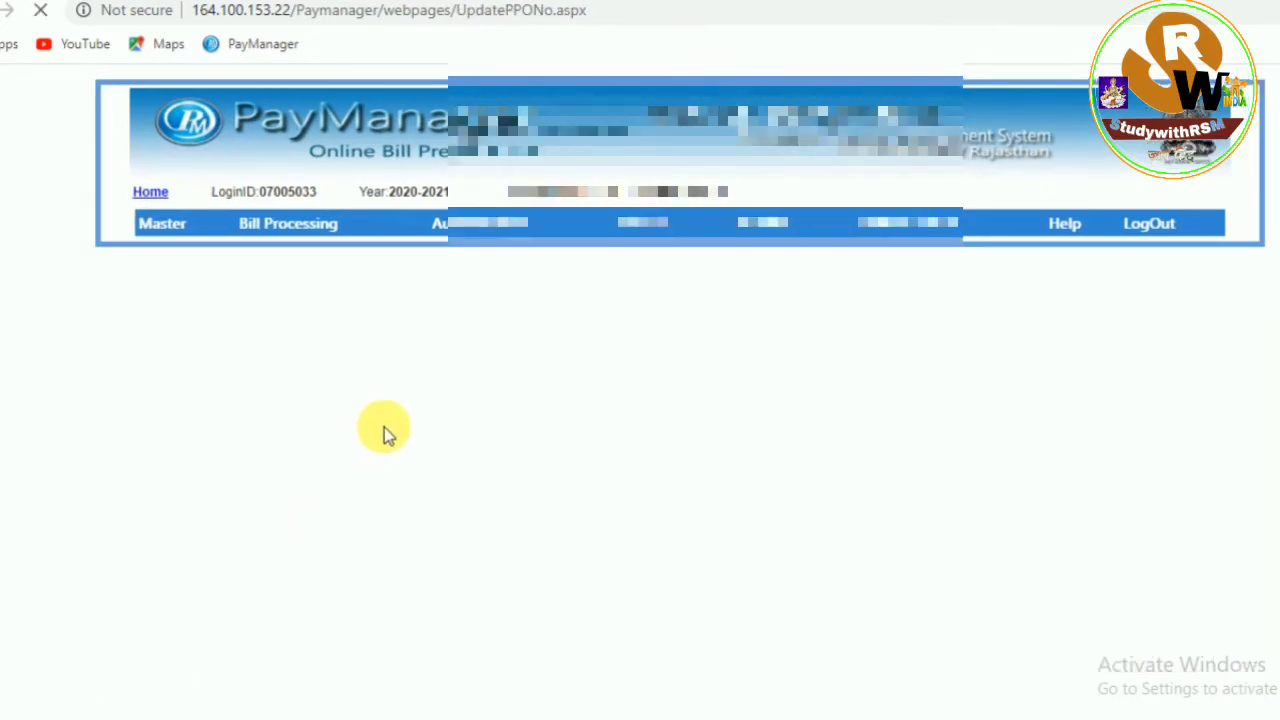
pyautogui.click(718, 342)
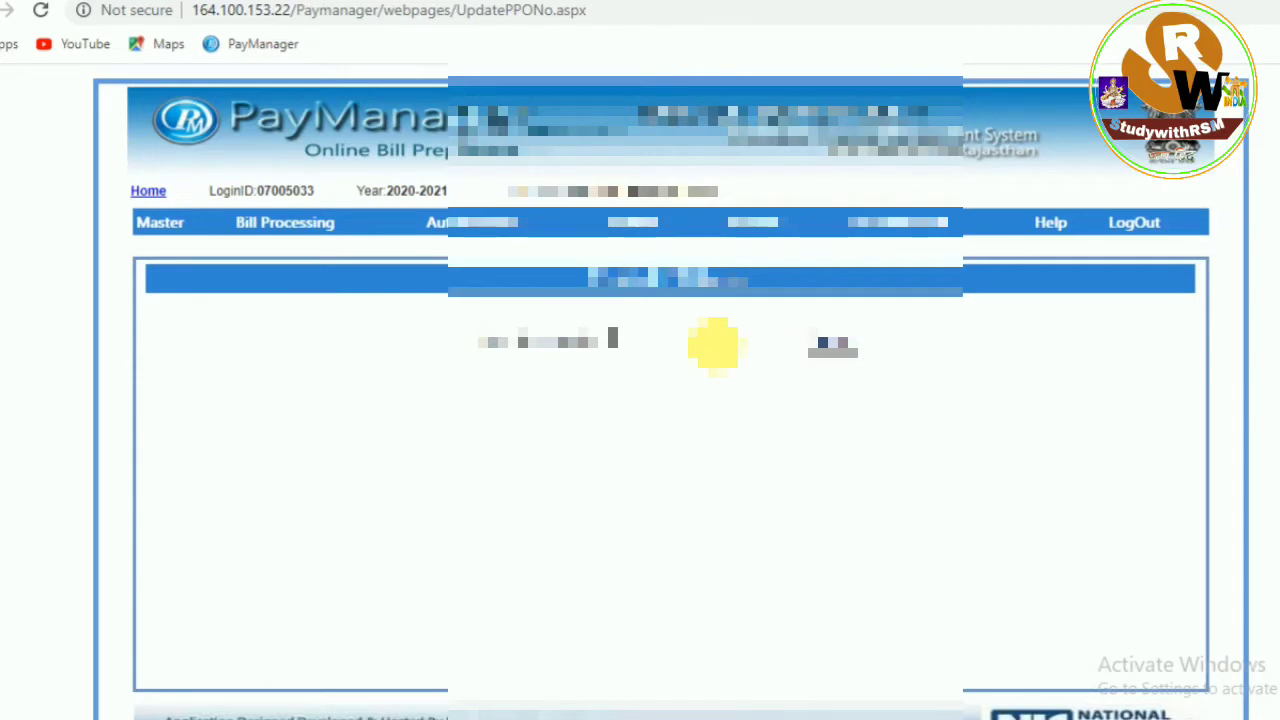
pyautogui.hotkey('ctrl', 'v')
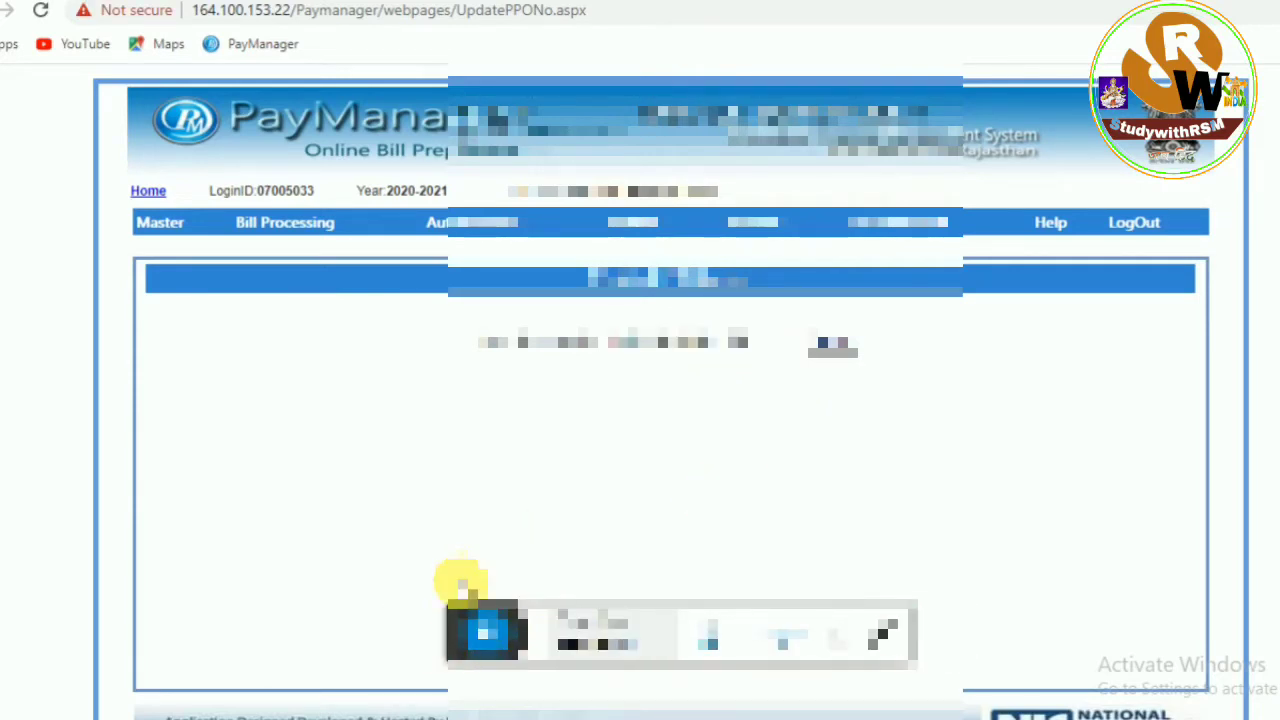
pyautogui.moveTo(457, 608); pyautogui.dragTo(473, 712)
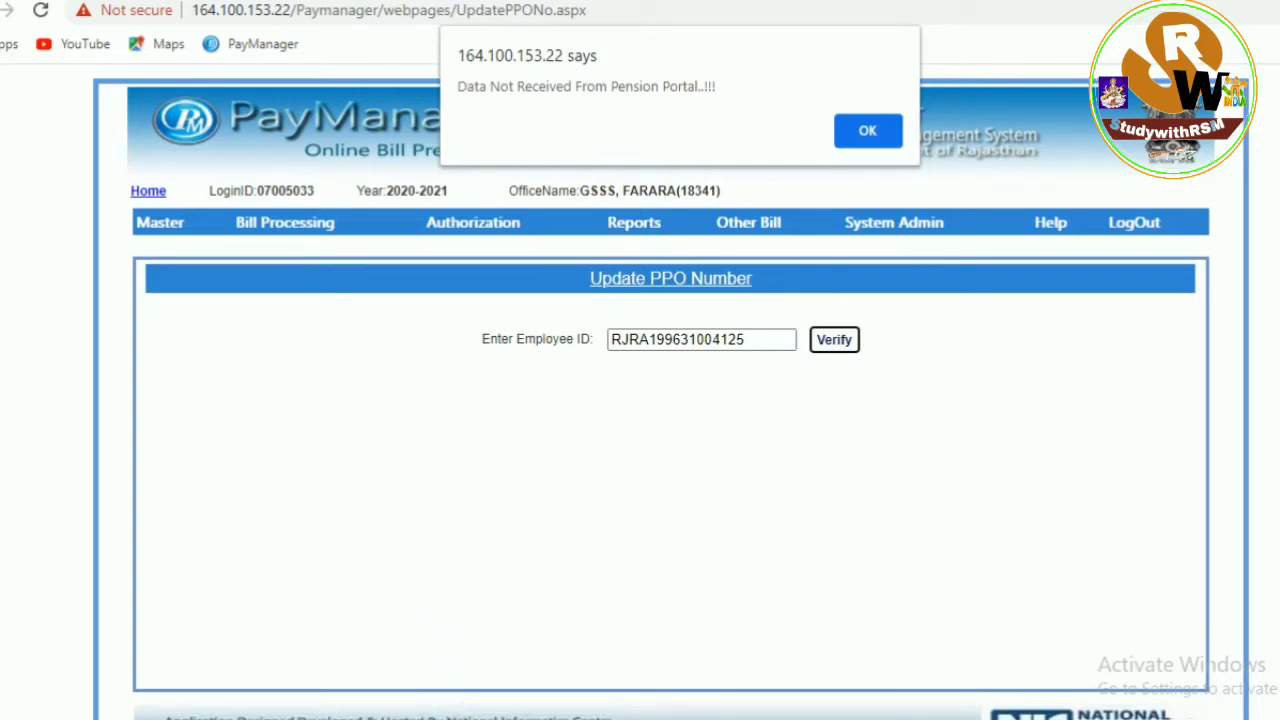
pyautogui.click(868, 136)
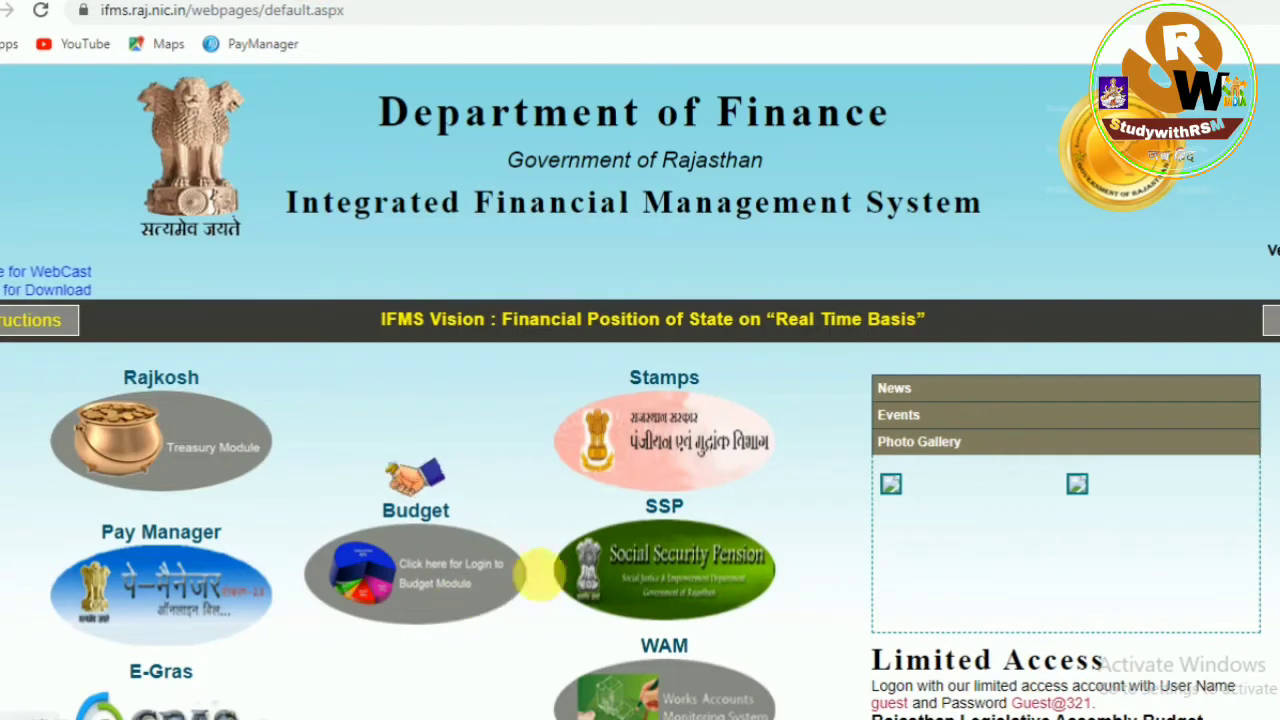
pyautogui.click(435, 582)
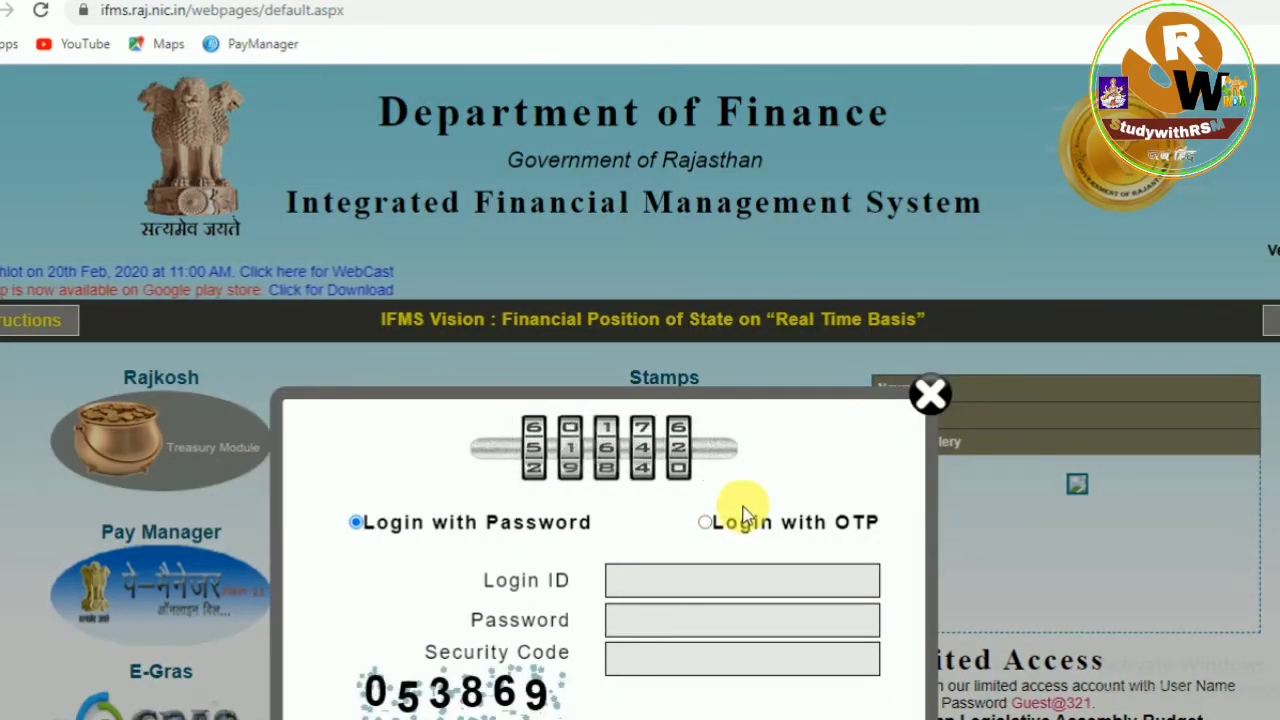
pyautogui.click(929, 395)
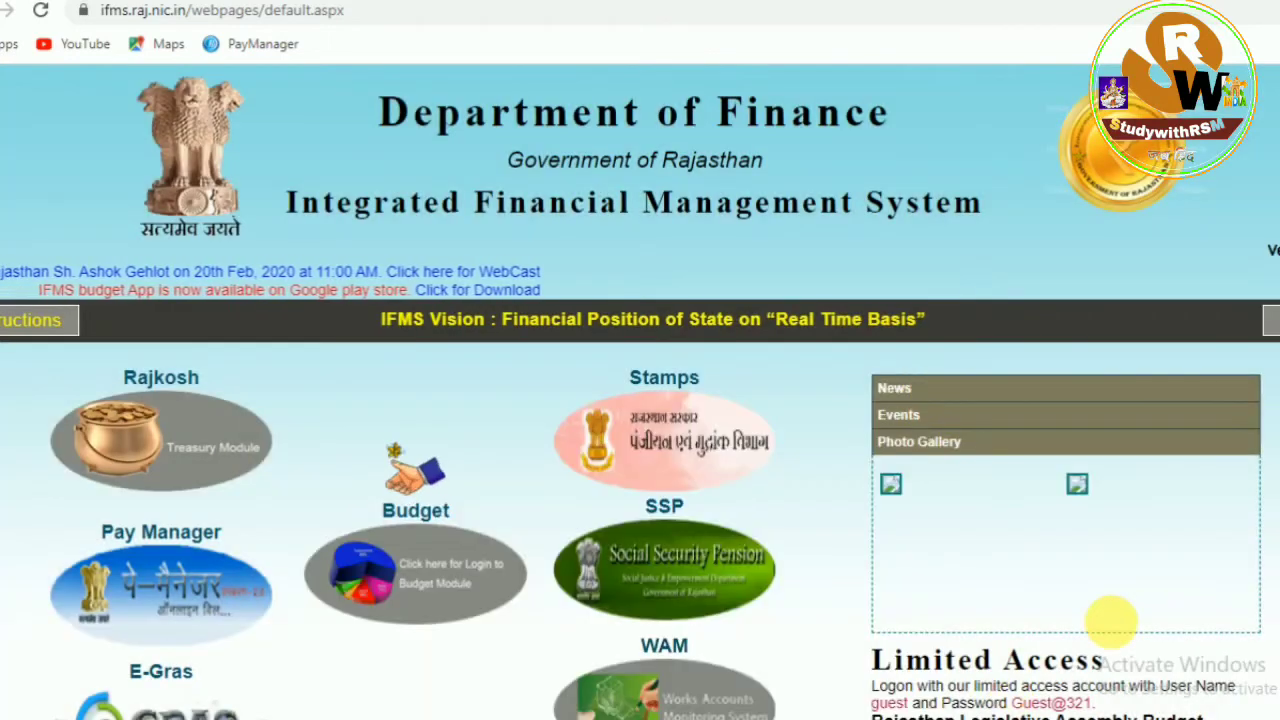
pyautogui.scroll(-3, 1110, 620)
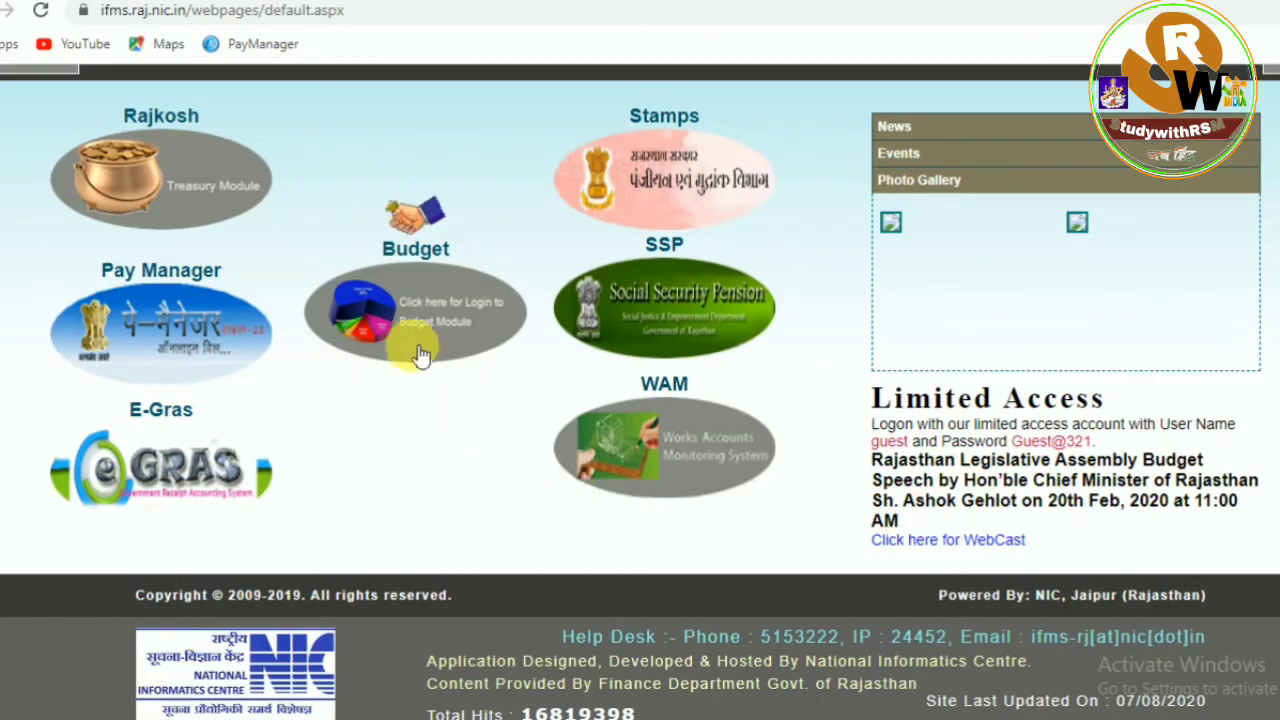
# Log in to the IFMS Budget module as guest, entering the account password and the displayed security code.
pyautogui.click(410, 292)
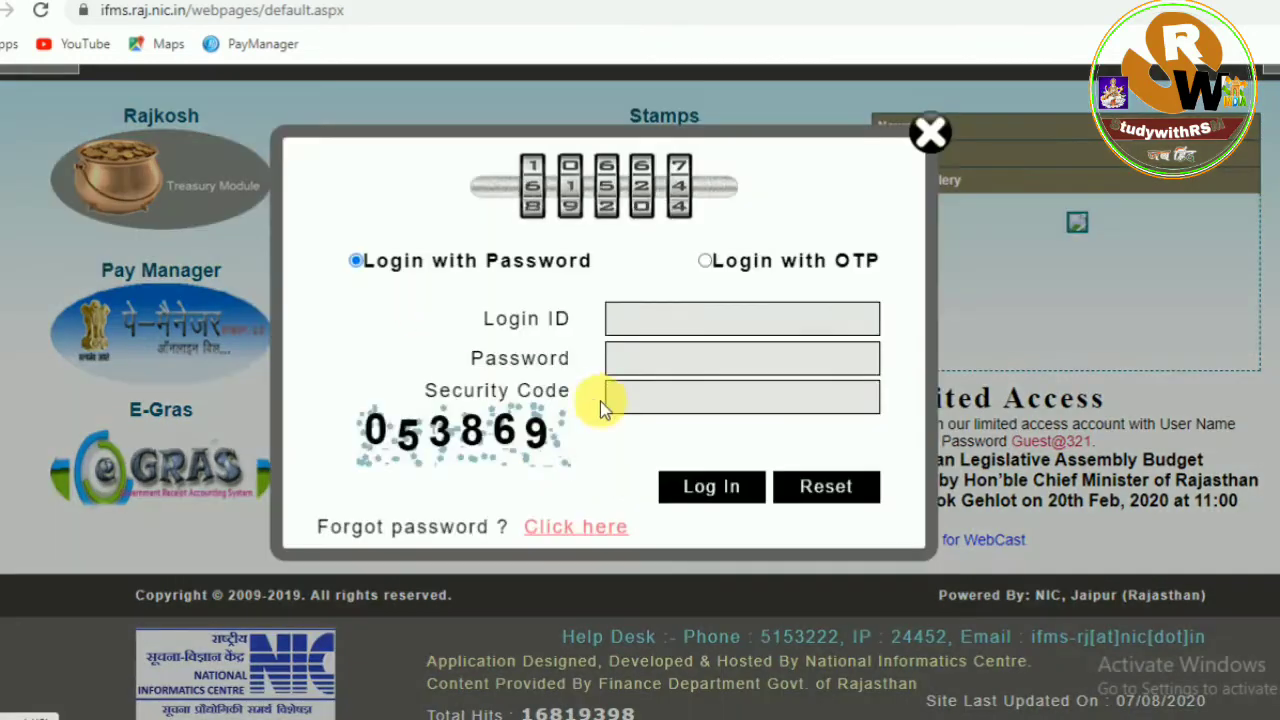
pyautogui.click(680, 333)
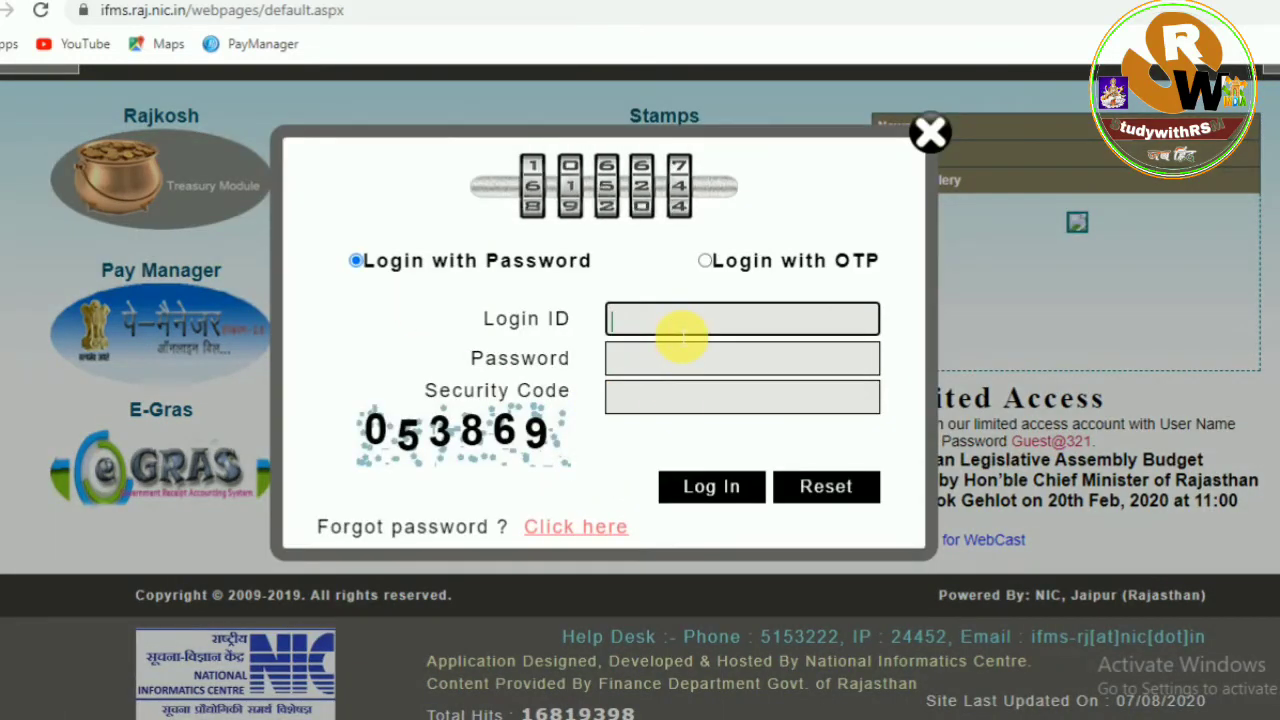
pyautogui.write('guest')
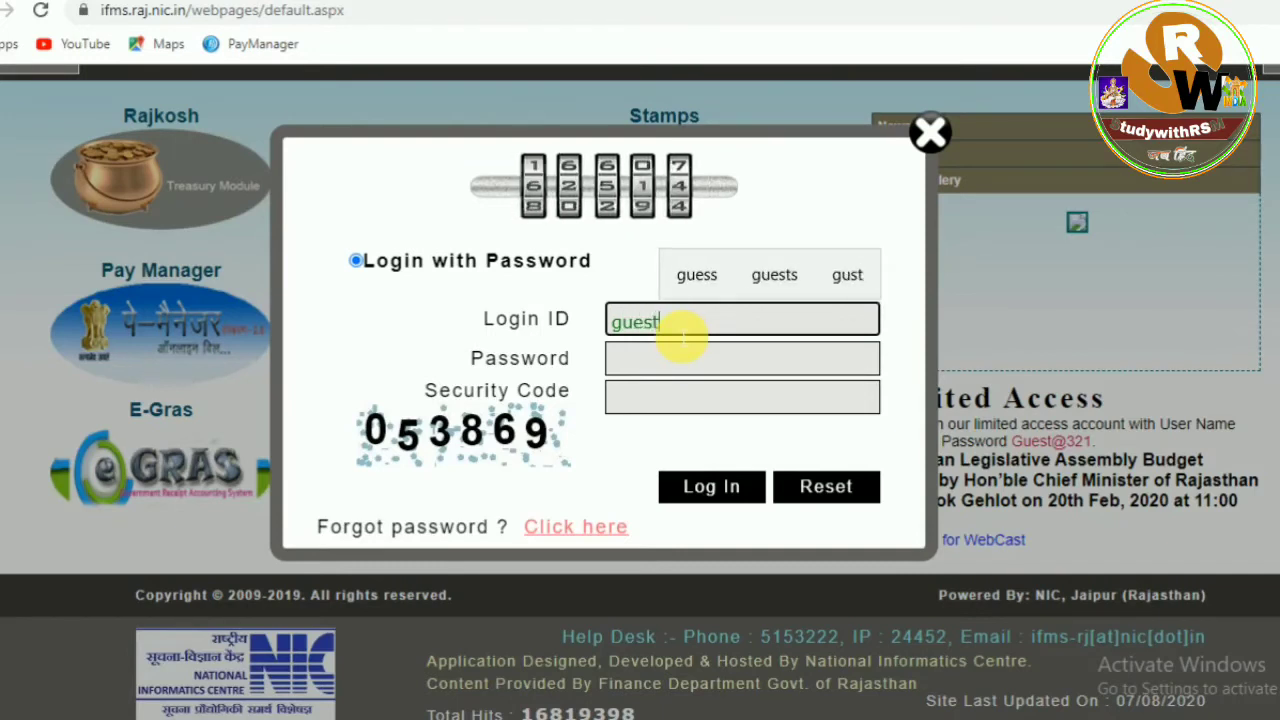
pyautogui.press('Tab')
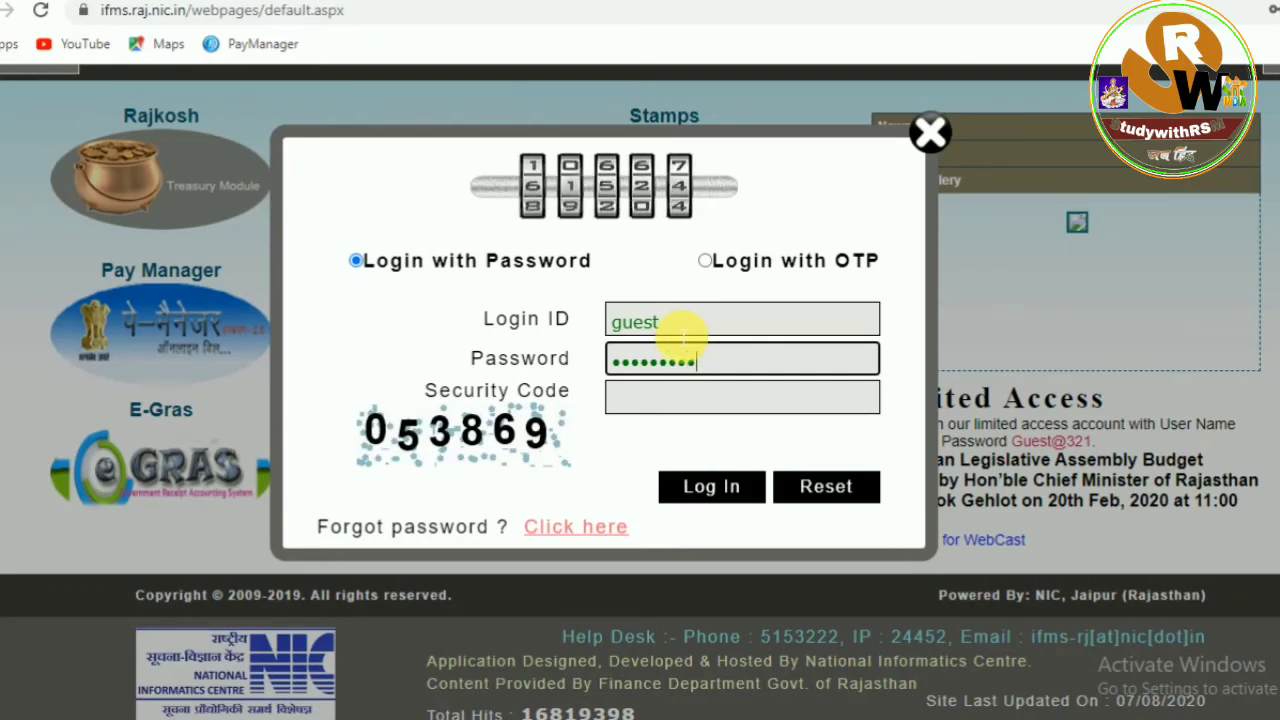
pyautogui.click(668, 400)
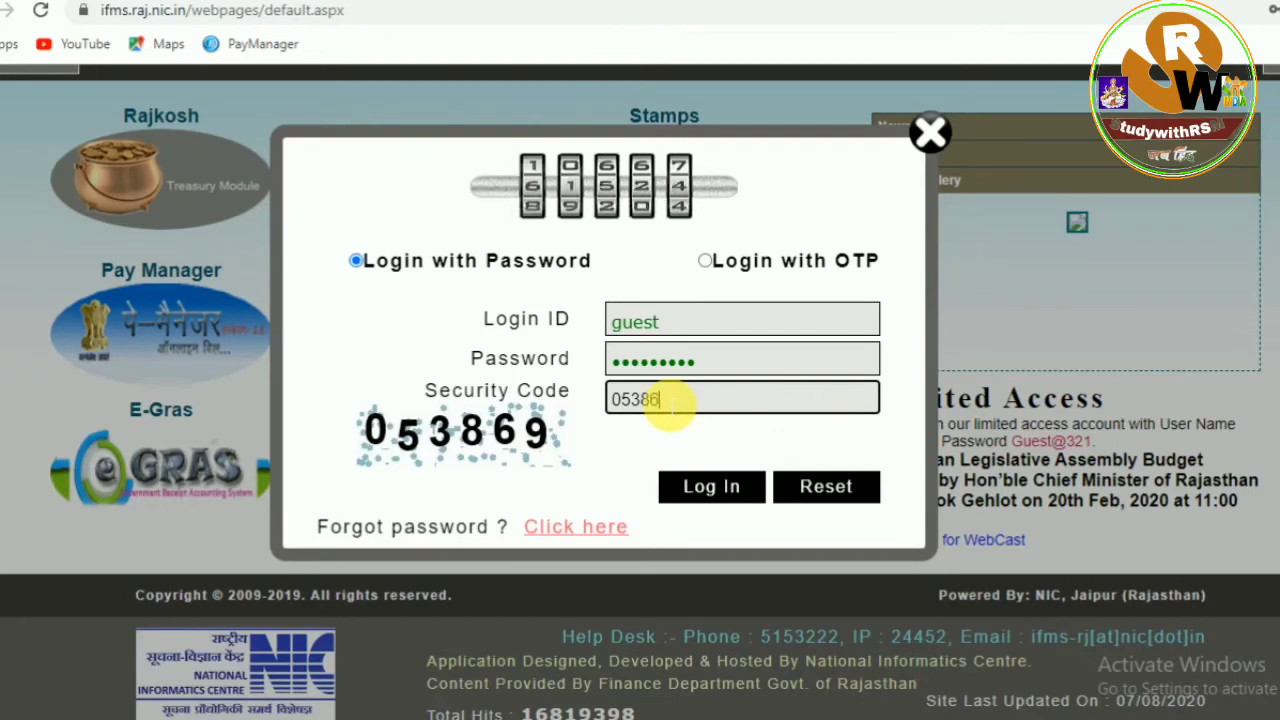
pyautogui.click(718, 490)
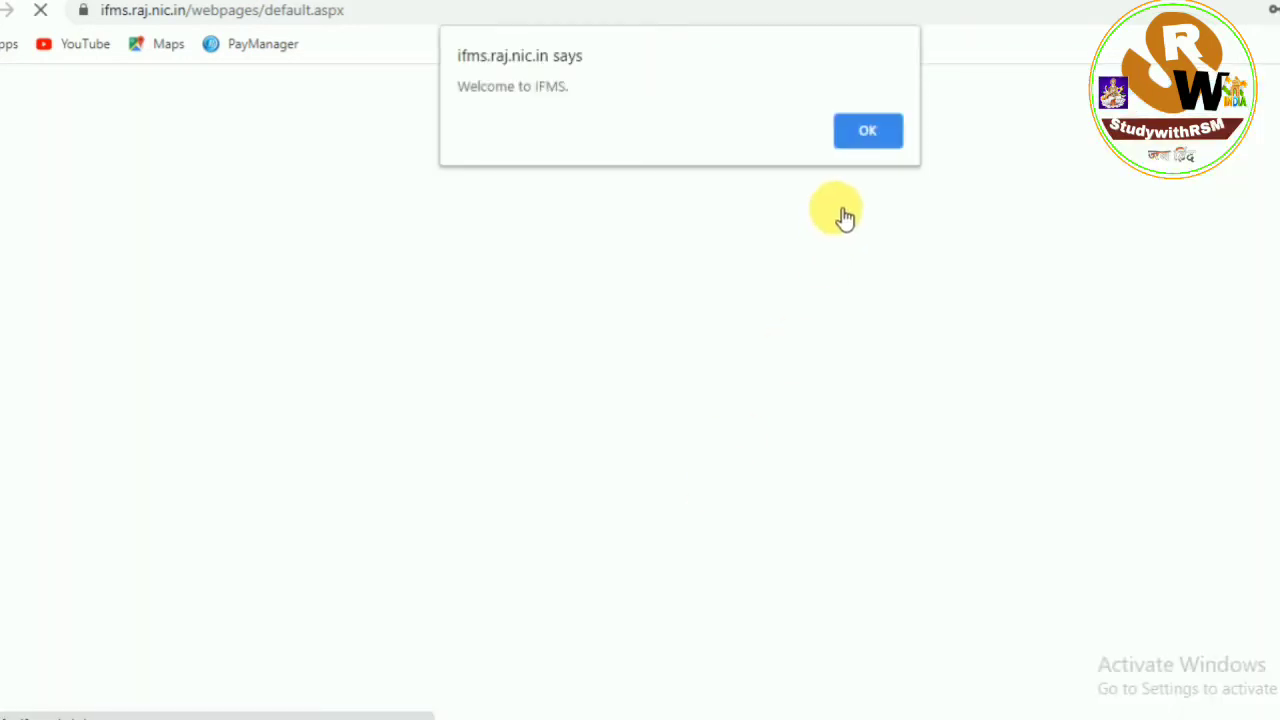
pyautogui.click(871, 130)
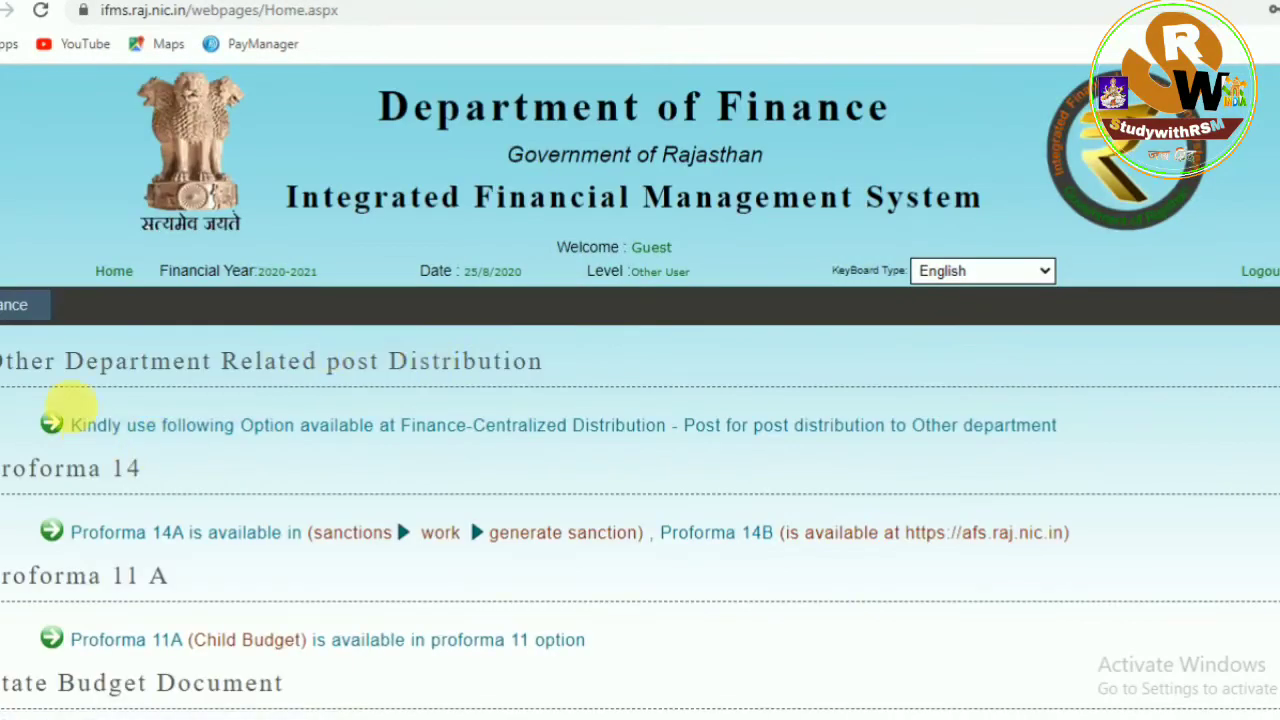
# Open the Budget Allocation & Balance Details in Passbook Format report from the budget distribution reports.
pyautogui.click(28, 312)
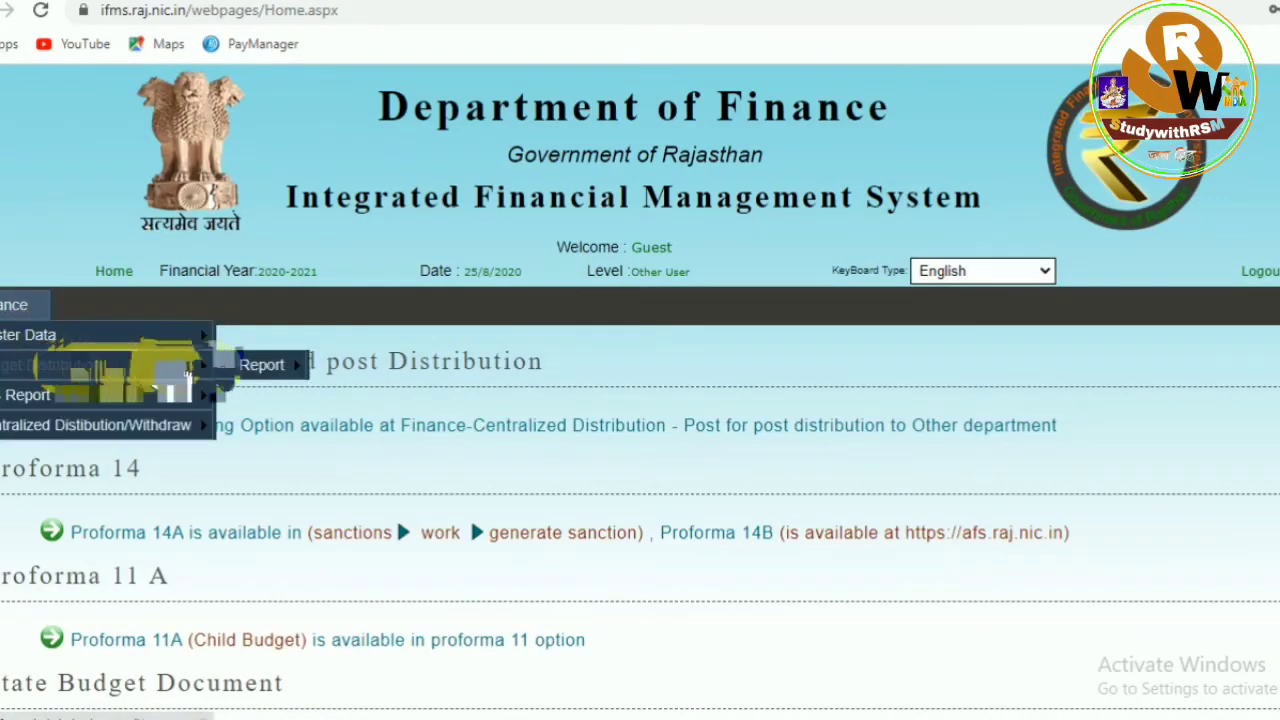
pyautogui.moveTo(300, 366)
pyautogui.click(360, 370)
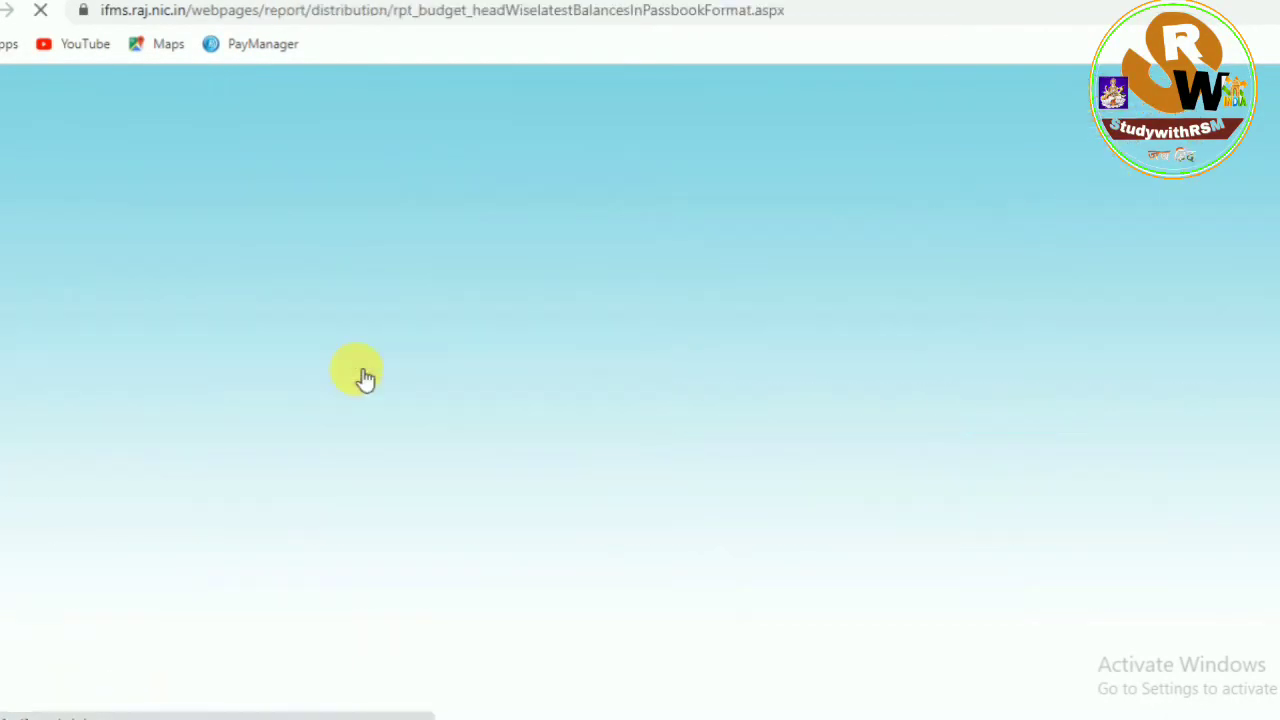
pyautogui.click(518, 397)
pyautogui.click(449, 596)
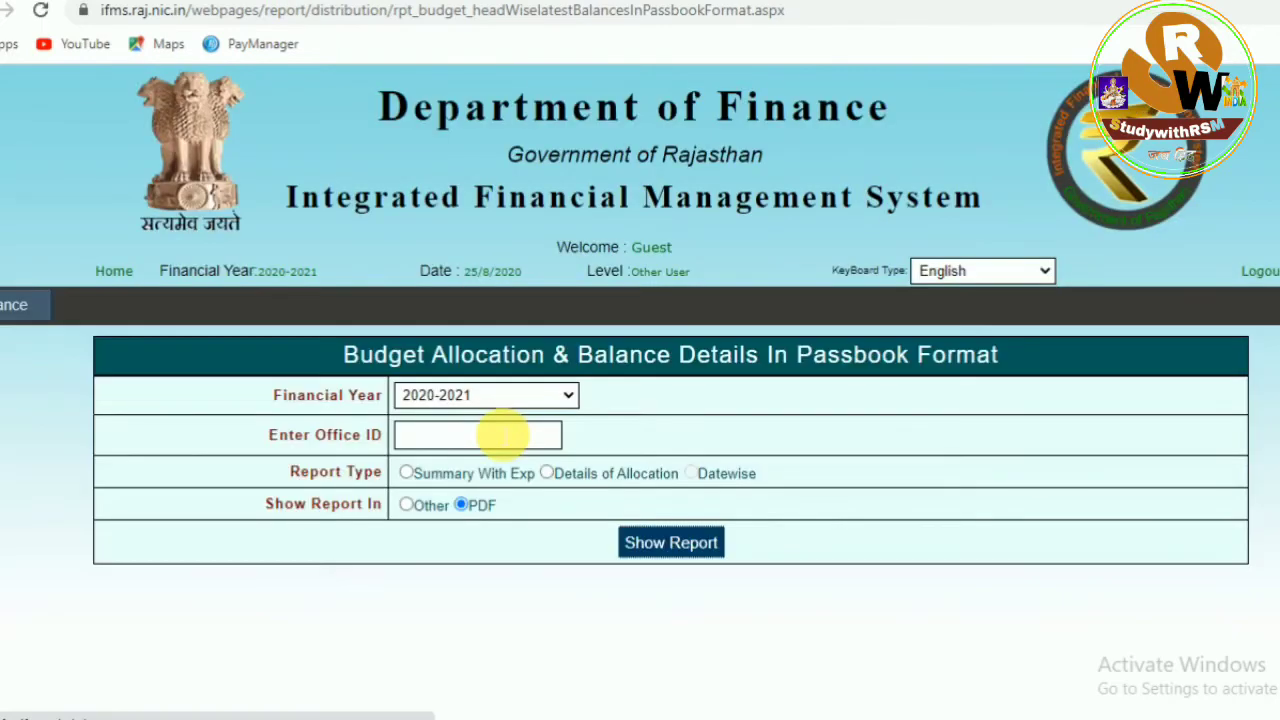
pyautogui.click(493, 435)
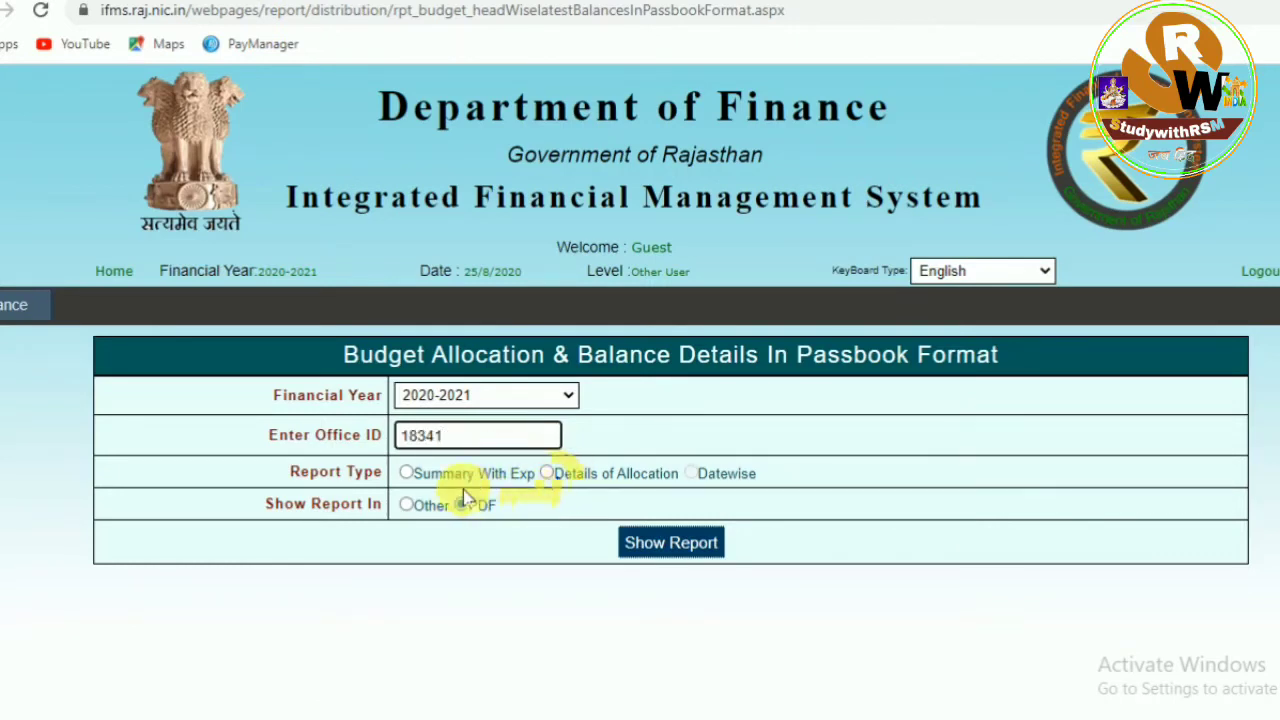
pyautogui.click(406, 473)
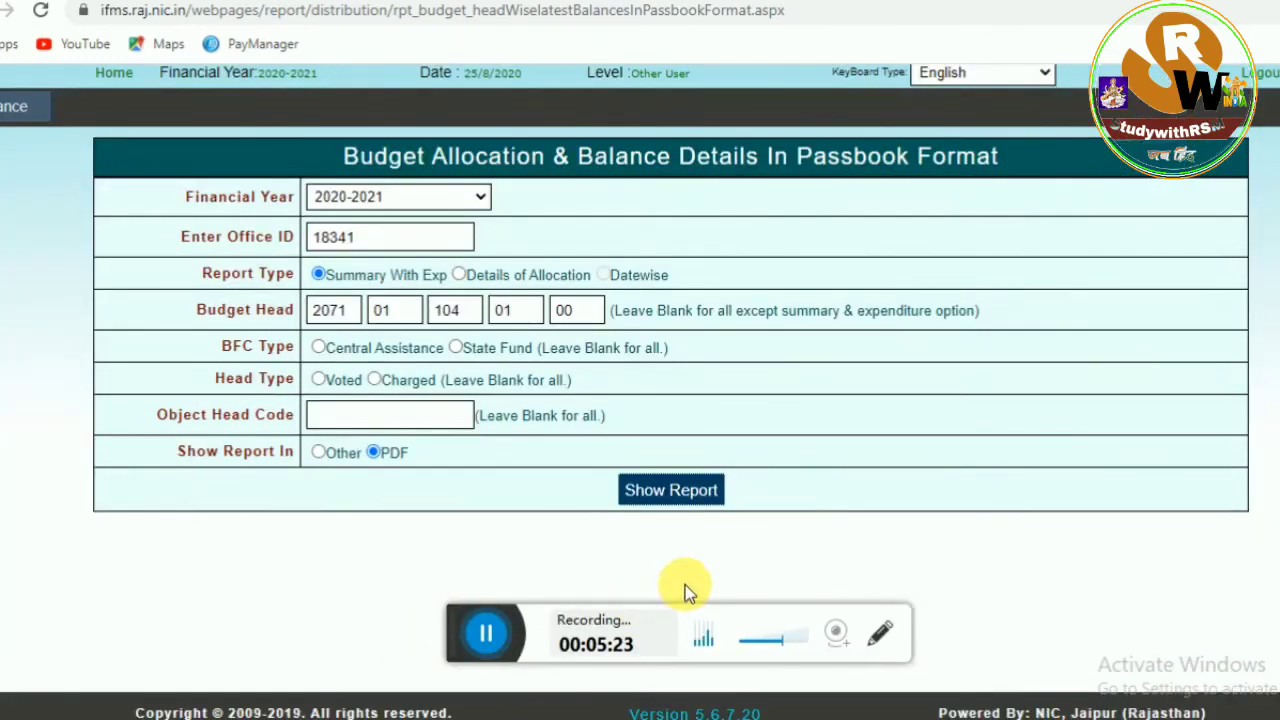
pyautogui.click(318, 452)
pyautogui.click(645, 492)
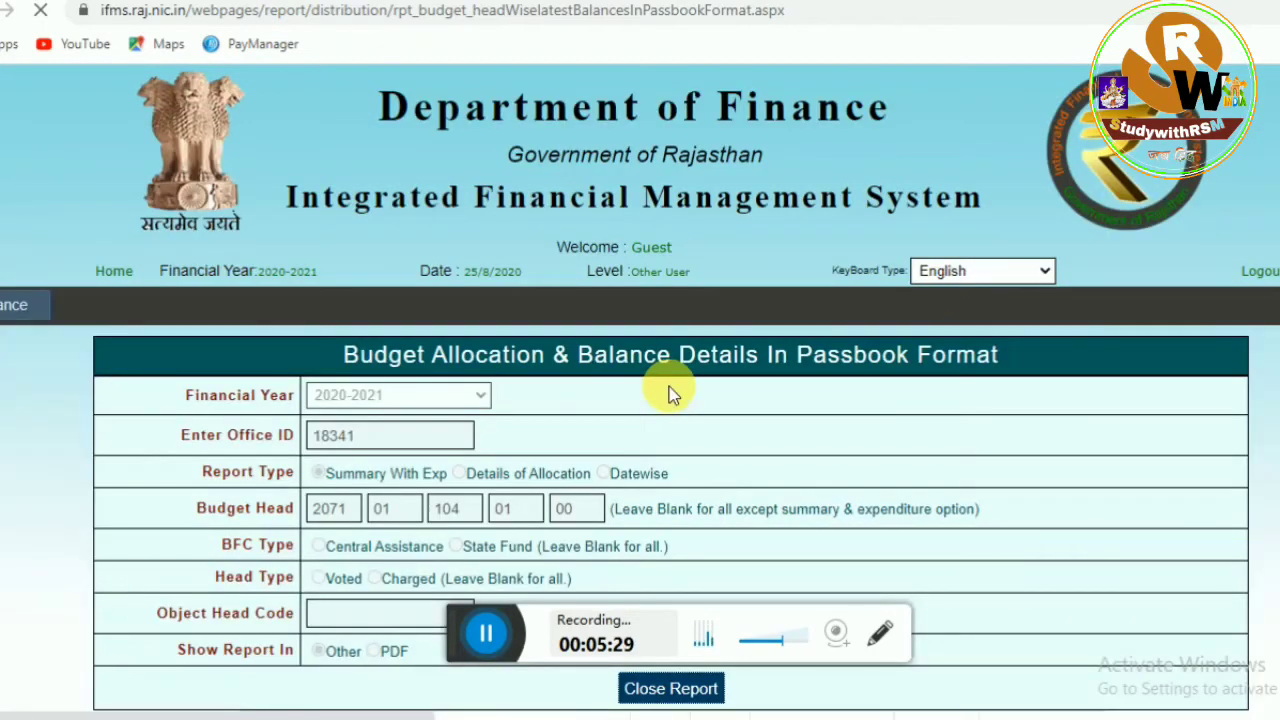
pyautogui.scroll(-5, 670, 392)
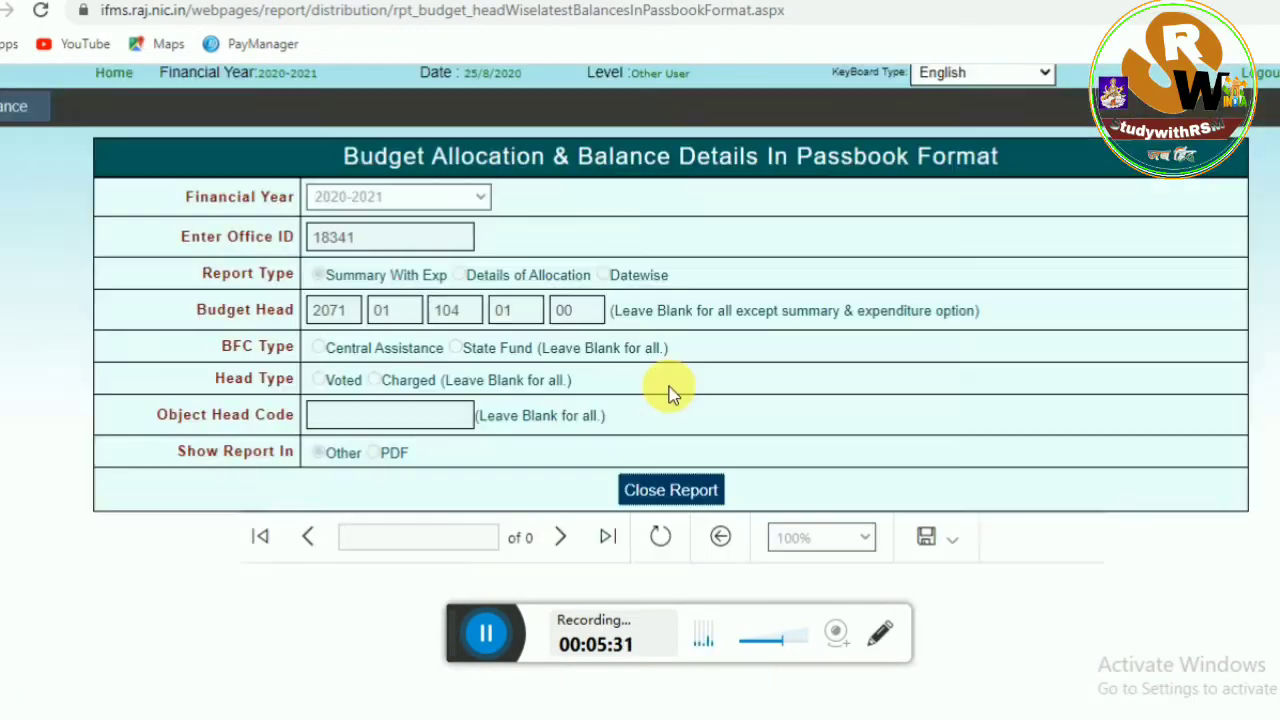
pyautogui.scroll(-5, 670, 392)
pyautogui.scroll(7, 671, 386)
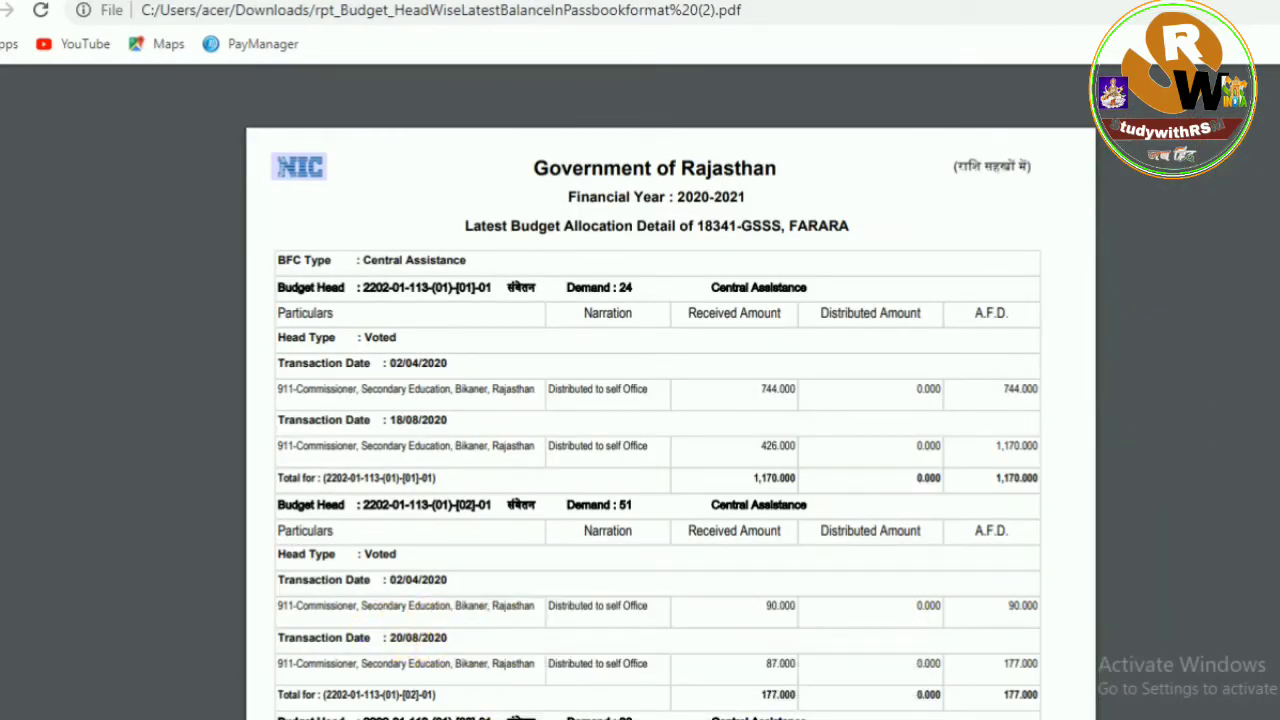
pyautogui.hotkey('ctrl', '+')
pyautogui.hotkey('ctrl', '+')
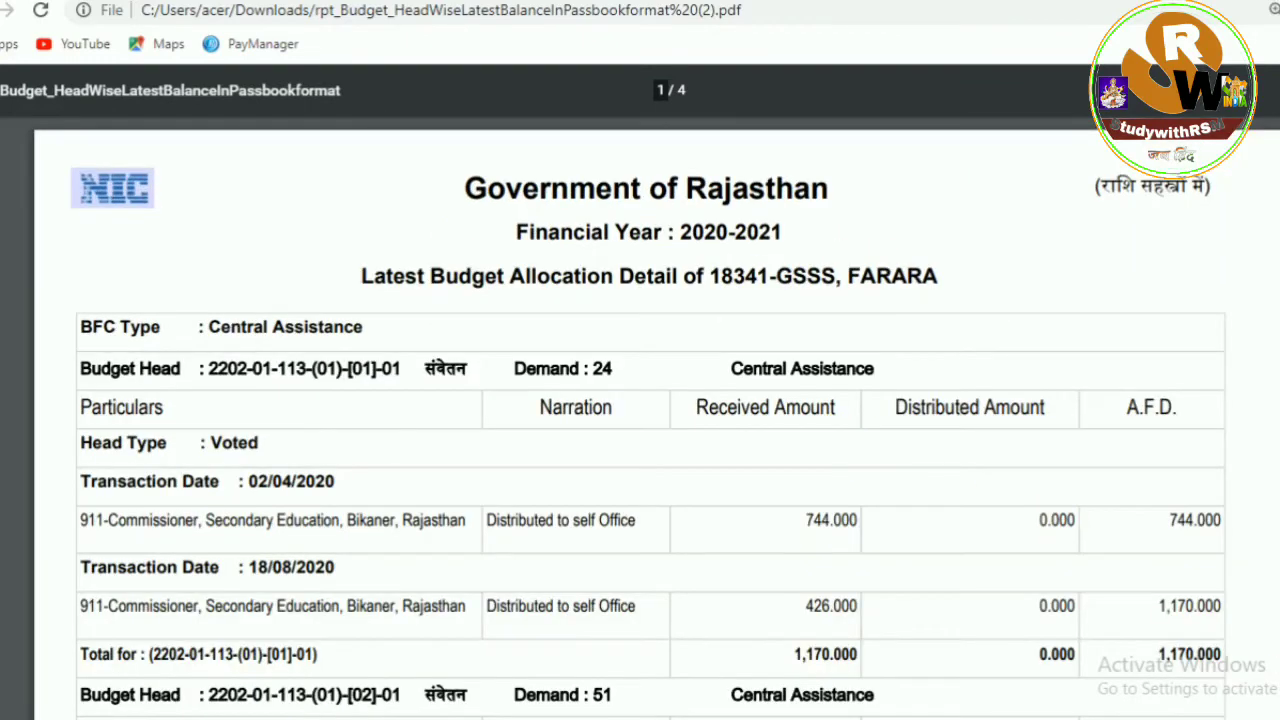
pyautogui.scroll(-7, 655, 416)
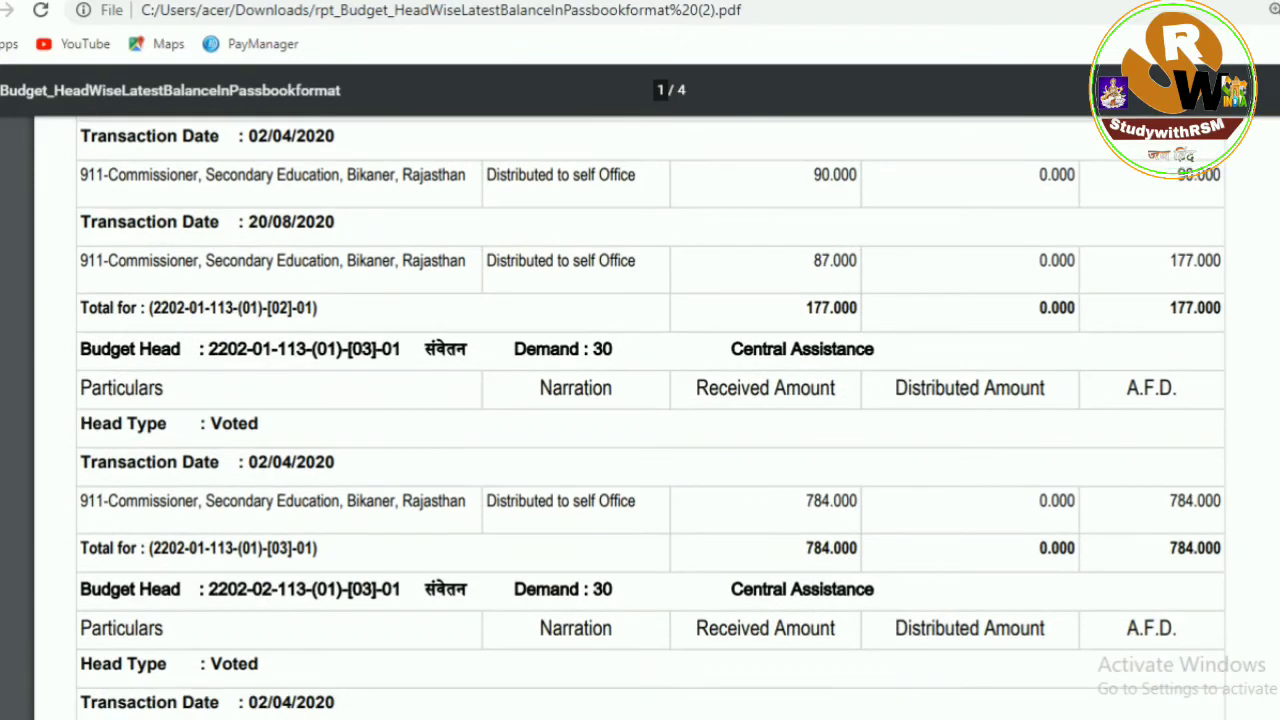
pyautogui.scroll(-3, 650, 416)
pyautogui.scroll(-3, 650, 416)
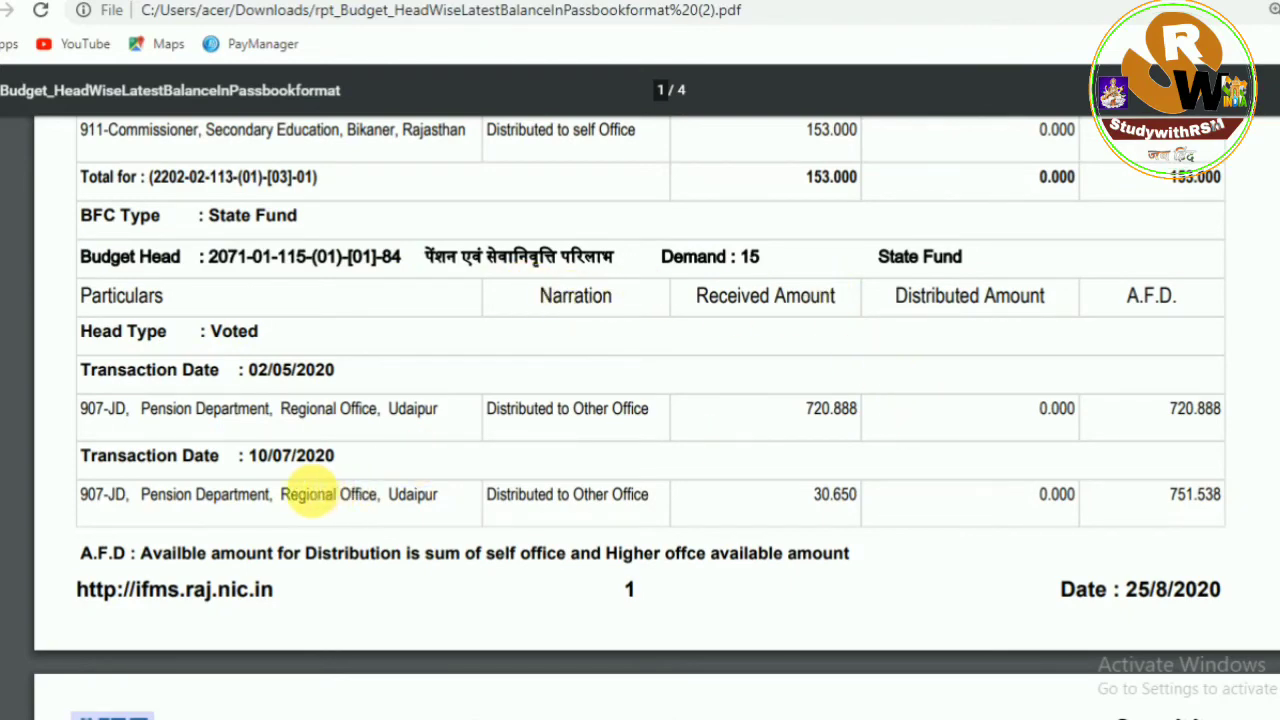
# Switch to PayManager and open a blank new-group form in Group Master, with the group search set to Name.
pyautogui.click(108, 3)
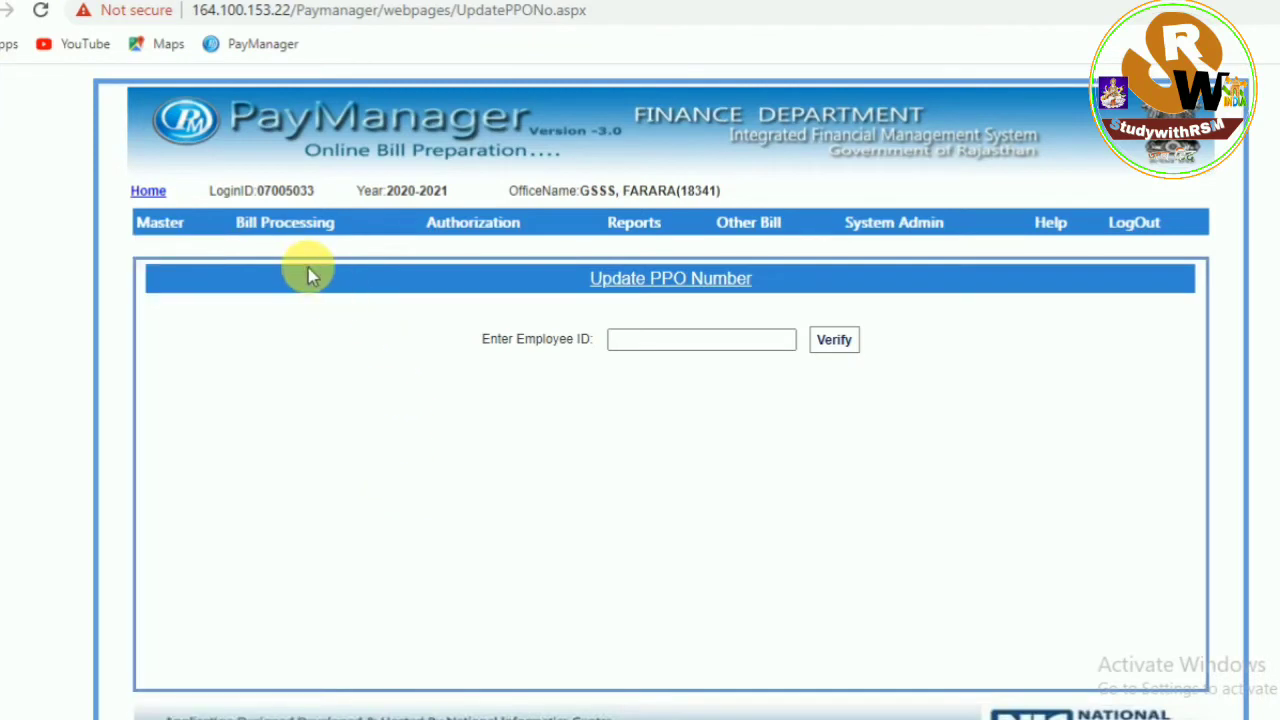
pyautogui.moveTo(295, 238)
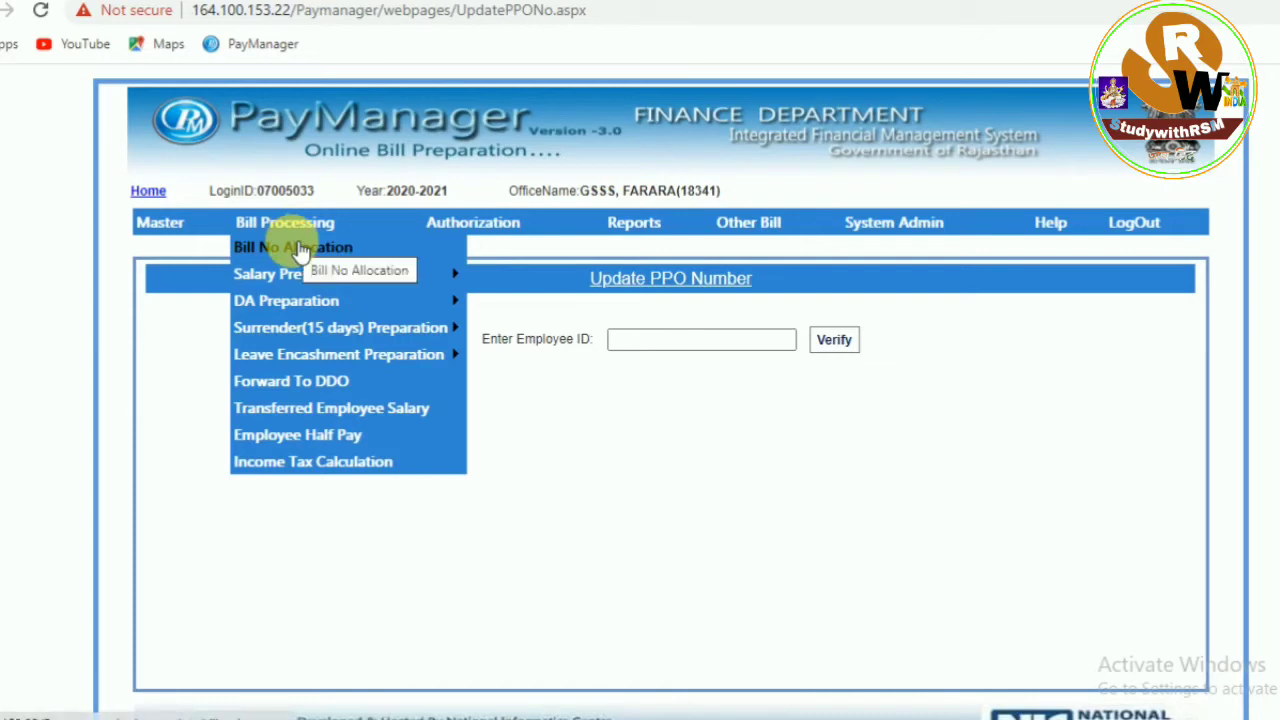
pyautogui.moveTo(148, 222)
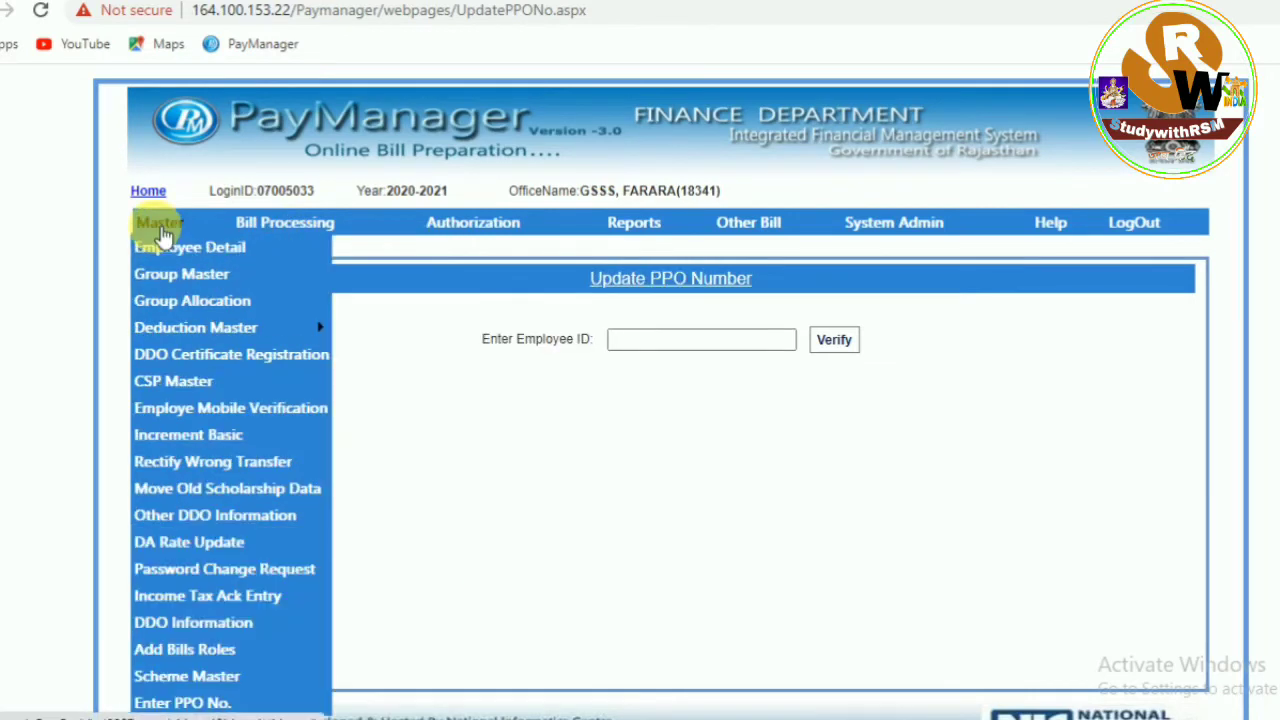
pyautogui.click(160, 274)
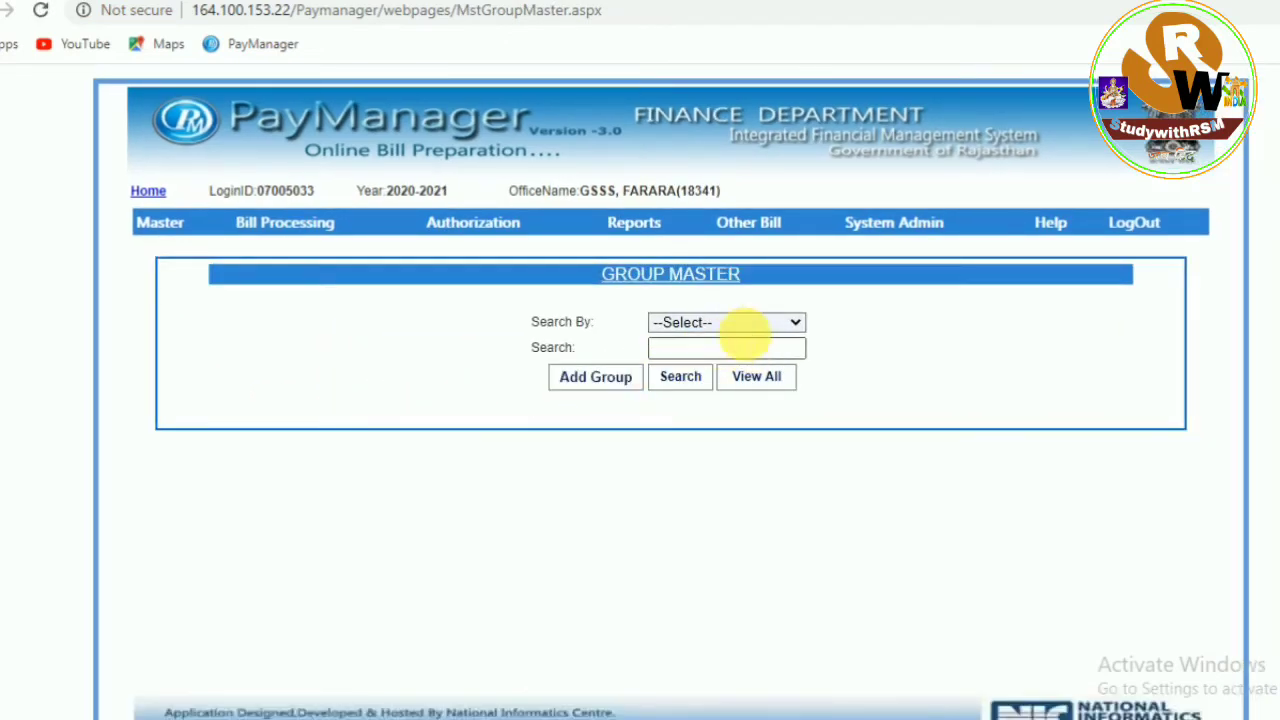
pyautogui.click(750, 326)
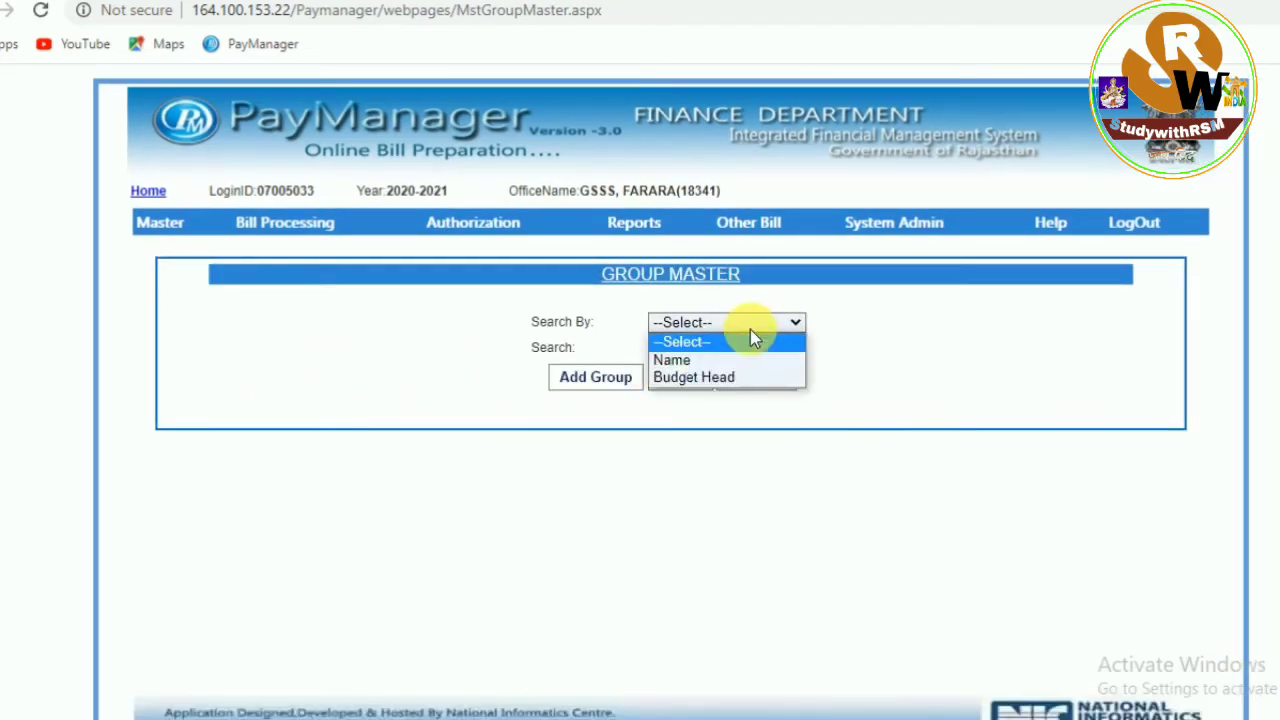
pyautogui.click(707, 361)
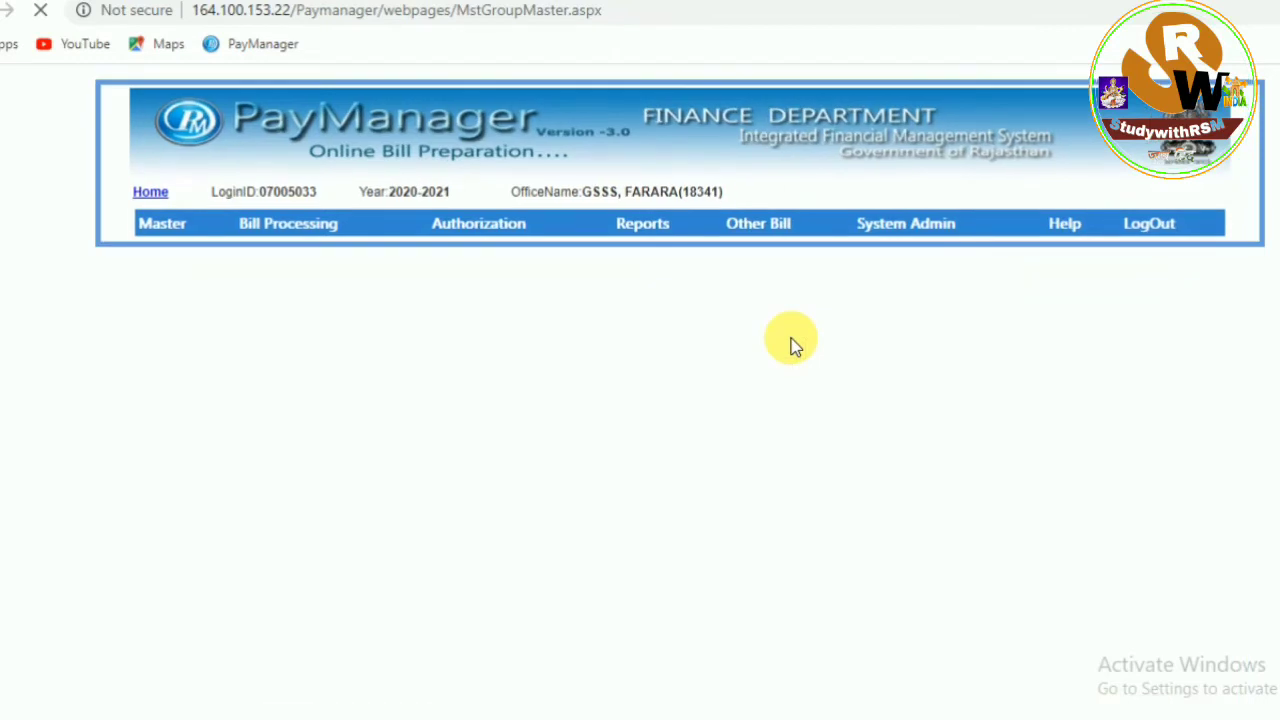
pyautogui.click(605, 380)
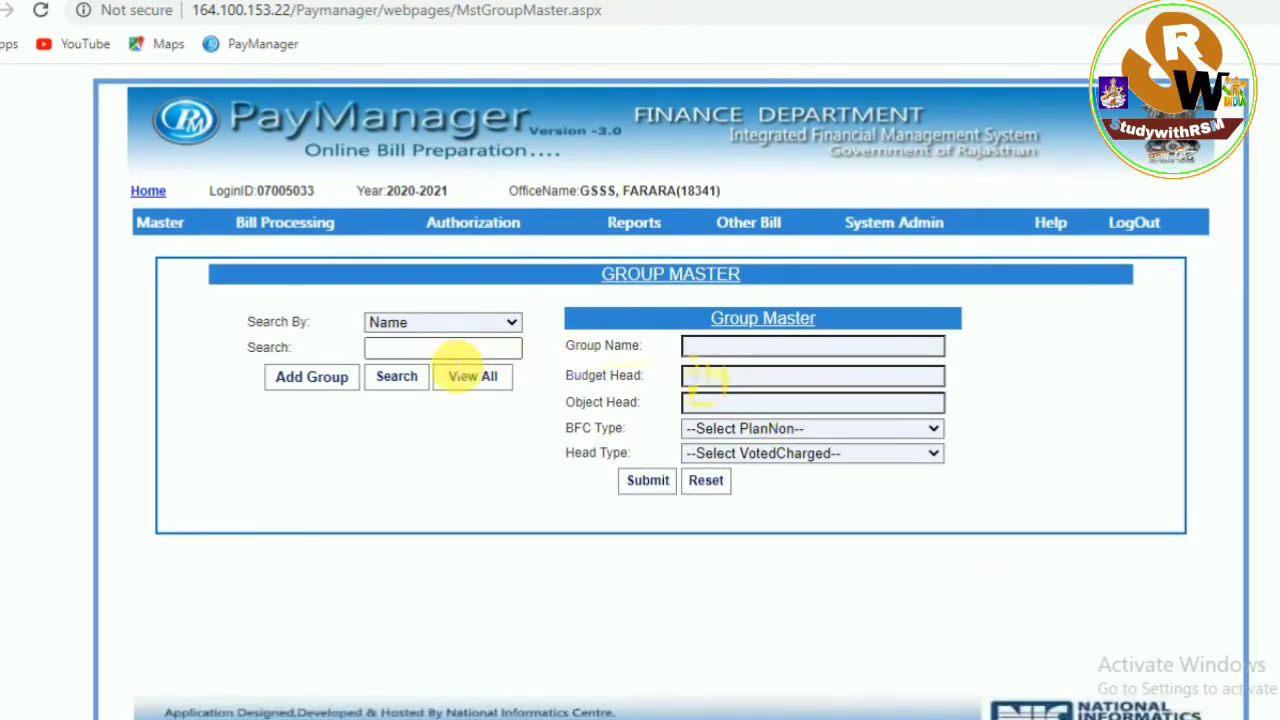
# Consult the budget head codes in the gratuity payment order PDF for the new group's Budget Head entry.
pyautogui.click(816, 356)
pyautogui.click(742, 384)
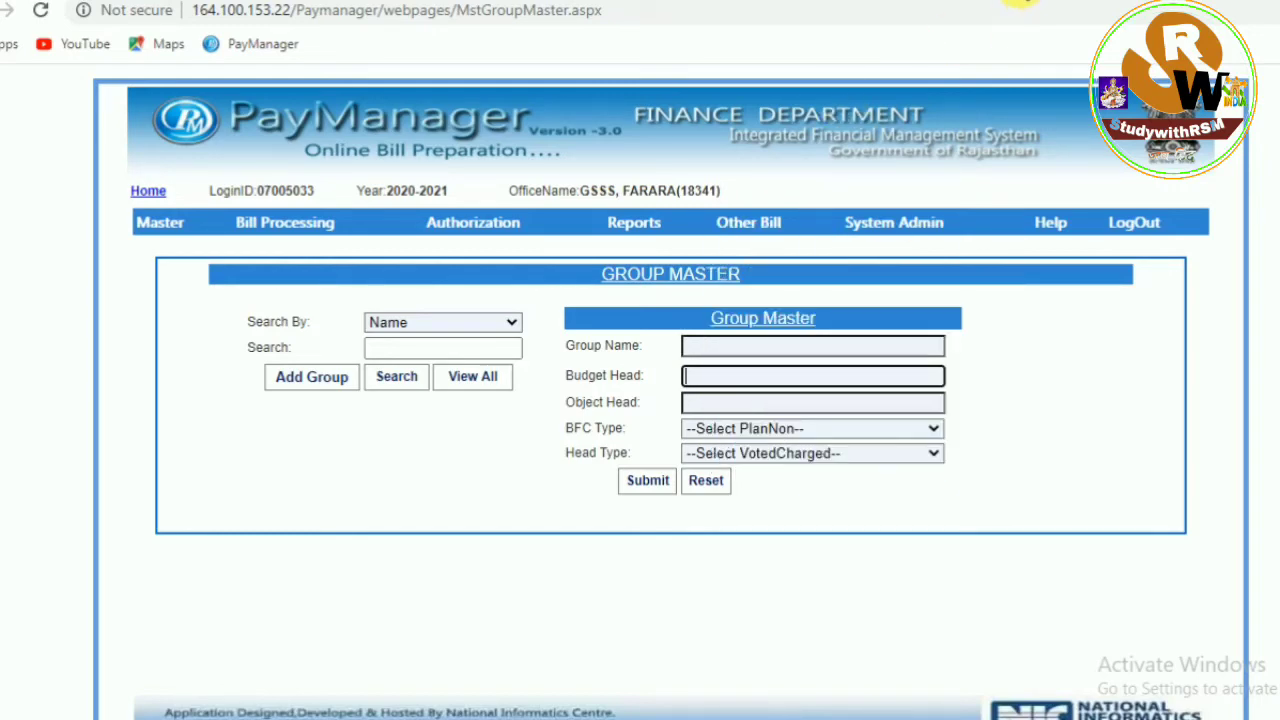
pyautogui.hotkey('ctrl', 'Tab')
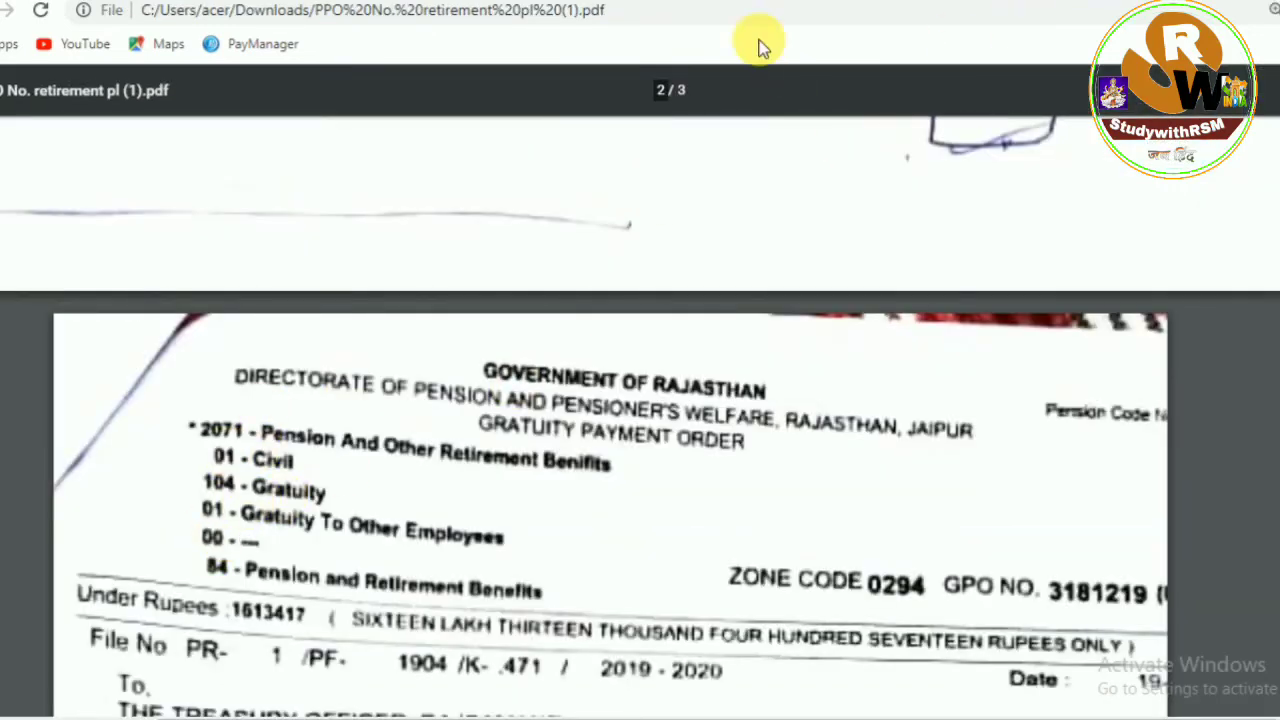
pyautogui.hotkey('ctrl', 'Tab')
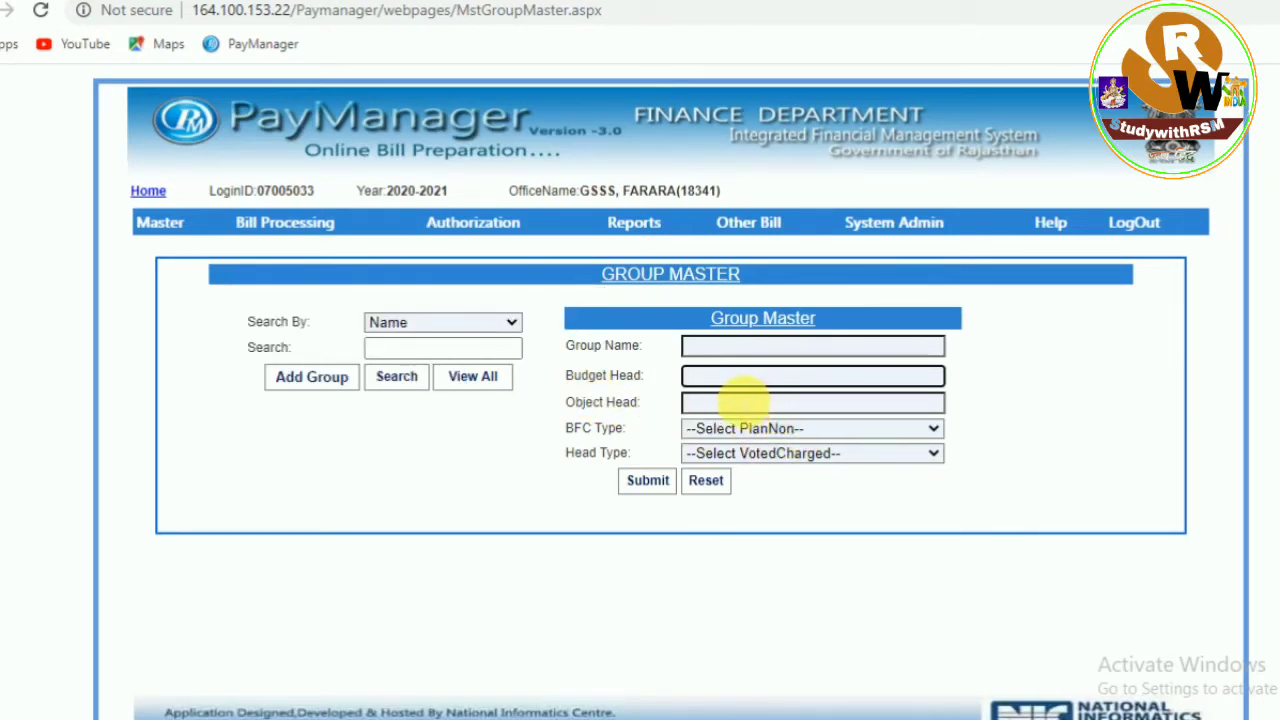
# Set the new group's BFC type to SF and list all existing groups in Group Master.
pyautogui.click(787, 428)
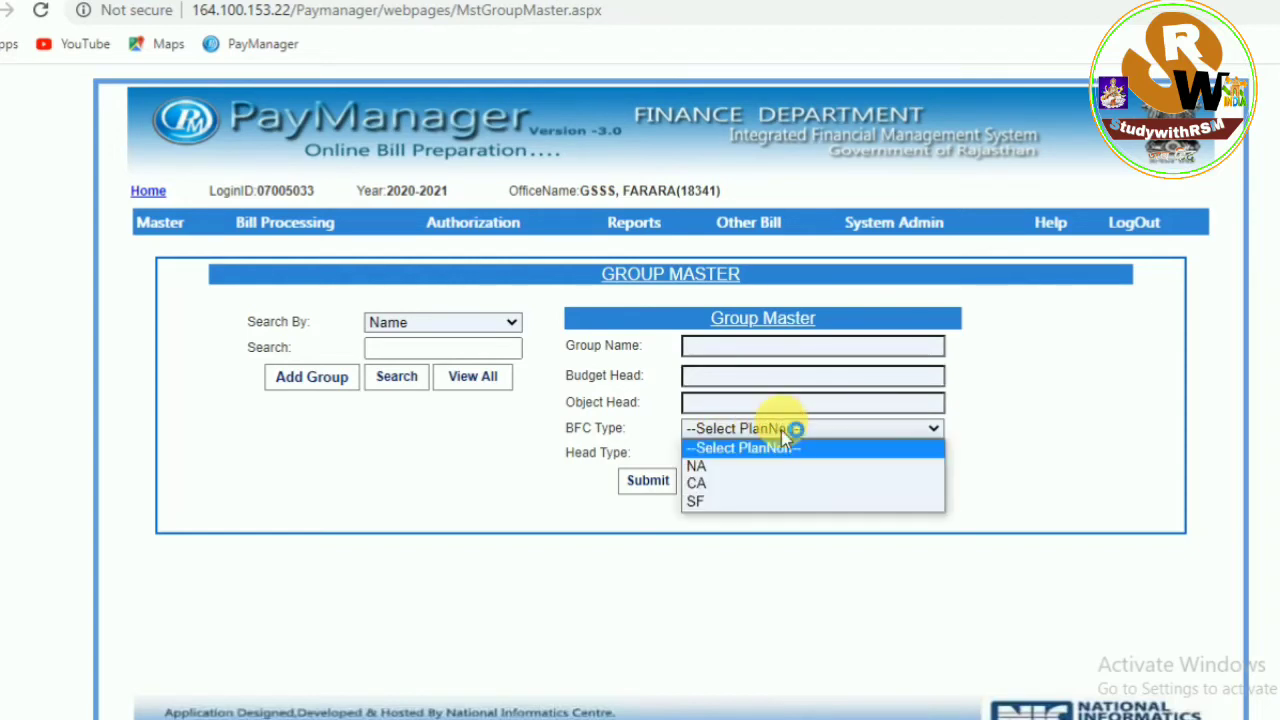
pyautogui.click(723, 501)
pyautogui.click(852, 458)
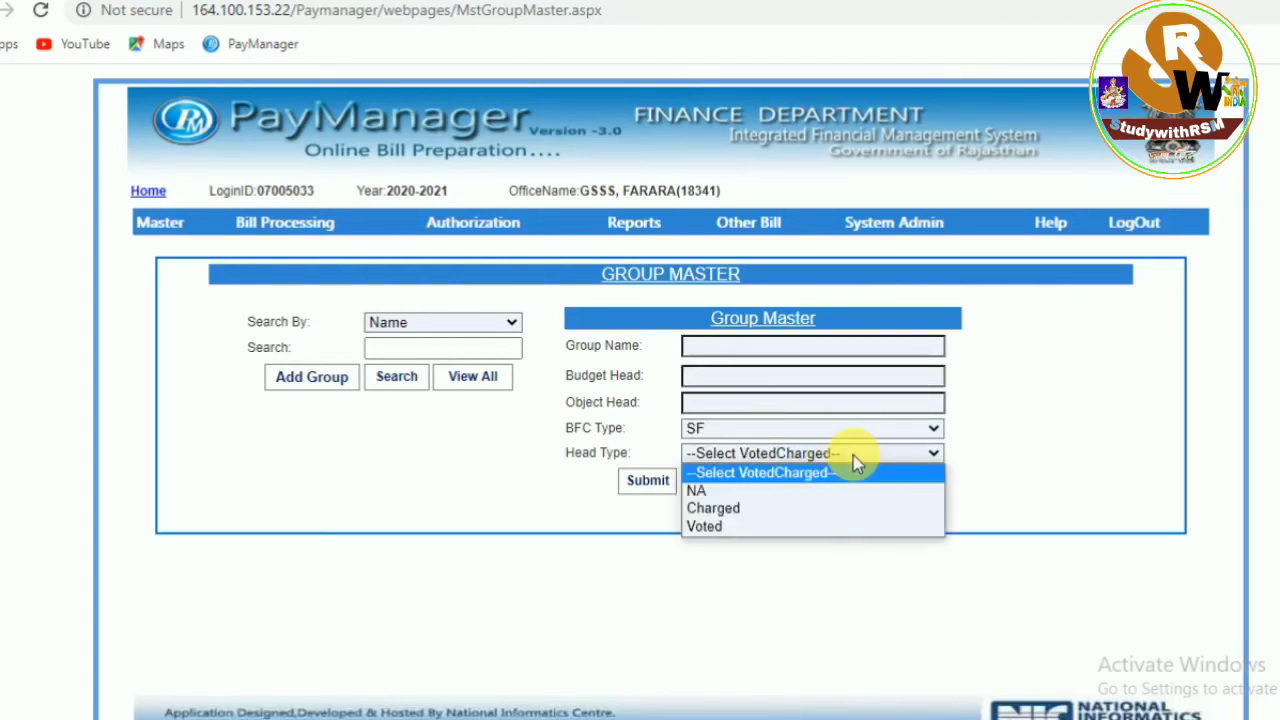
pyautogui.click(743, 562)
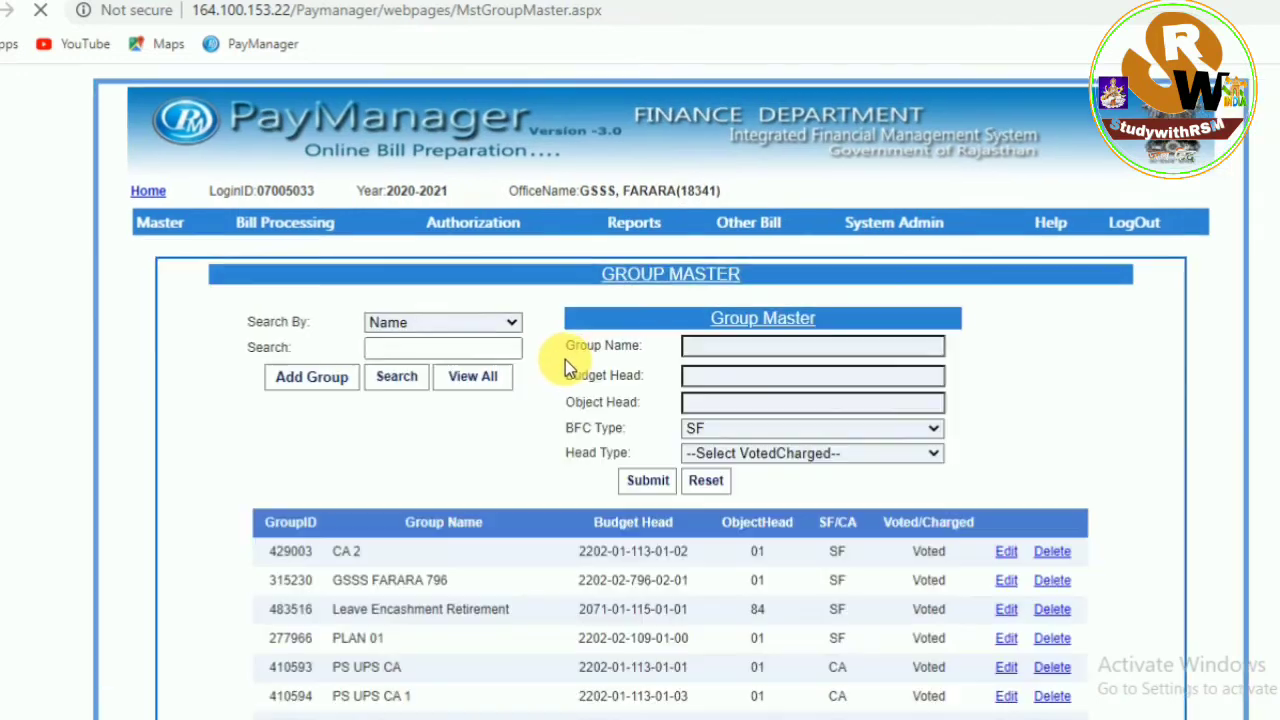
pyautogui.scroll(-3, 570, 365)
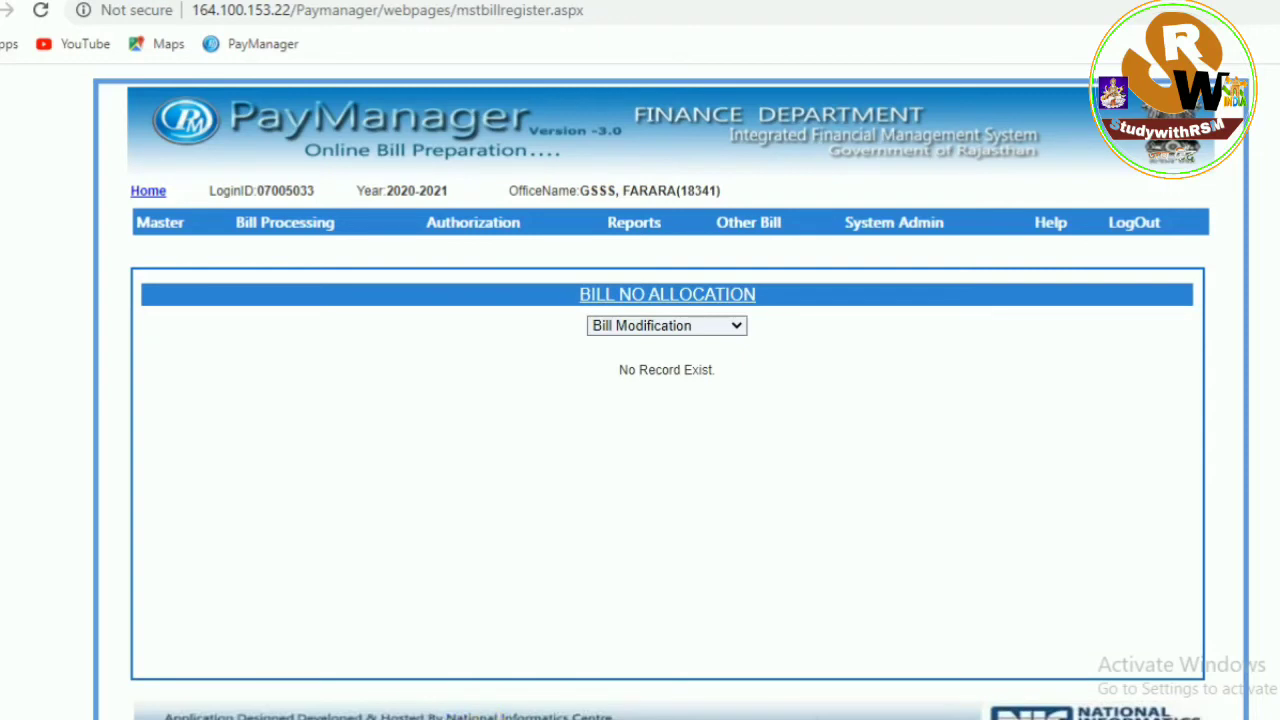
# Open the Bill Allocation form on the Bill No Allocation page.
pyautogui.moveTo(277, 235)
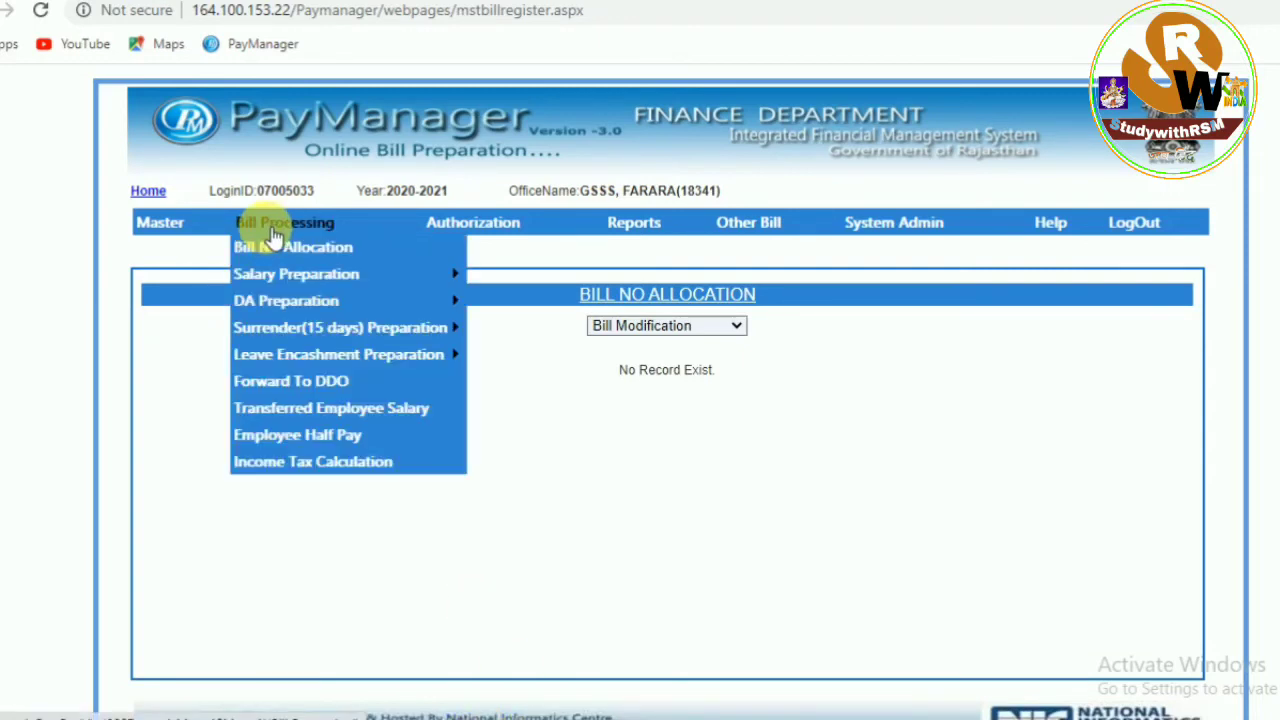
pyautogui.click(268, 250)
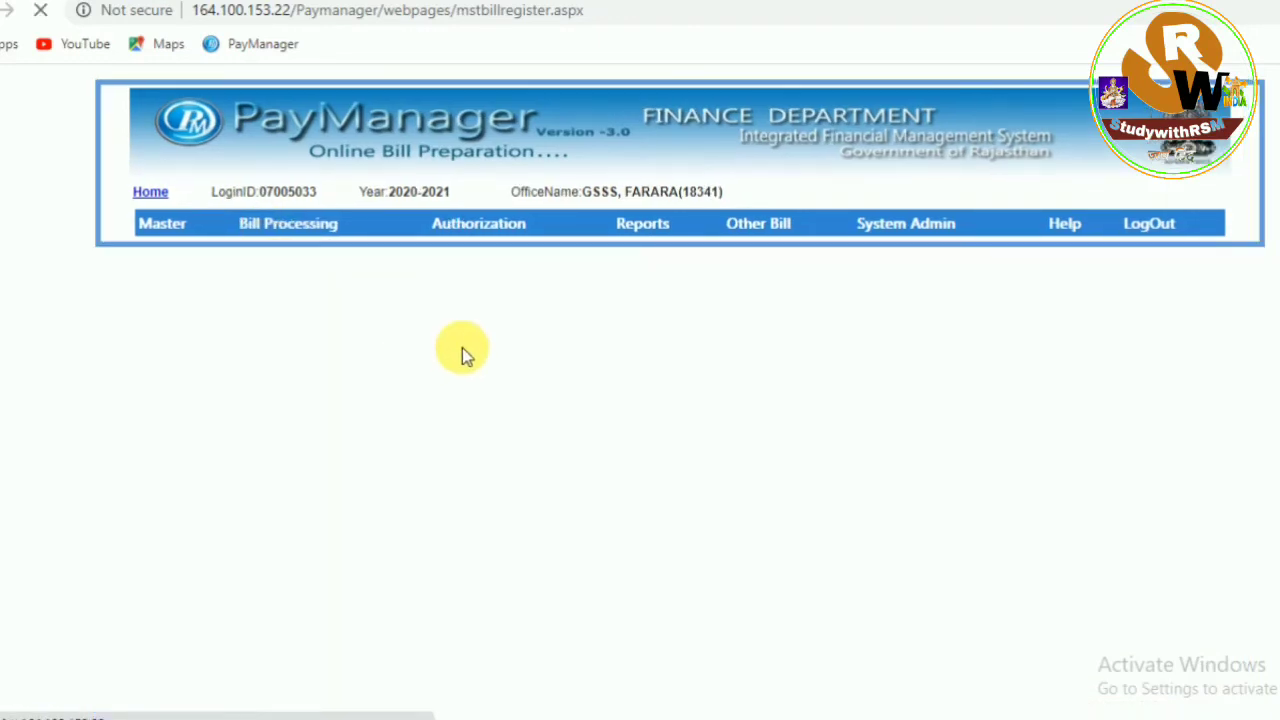
pyautogui.click(693, 328)
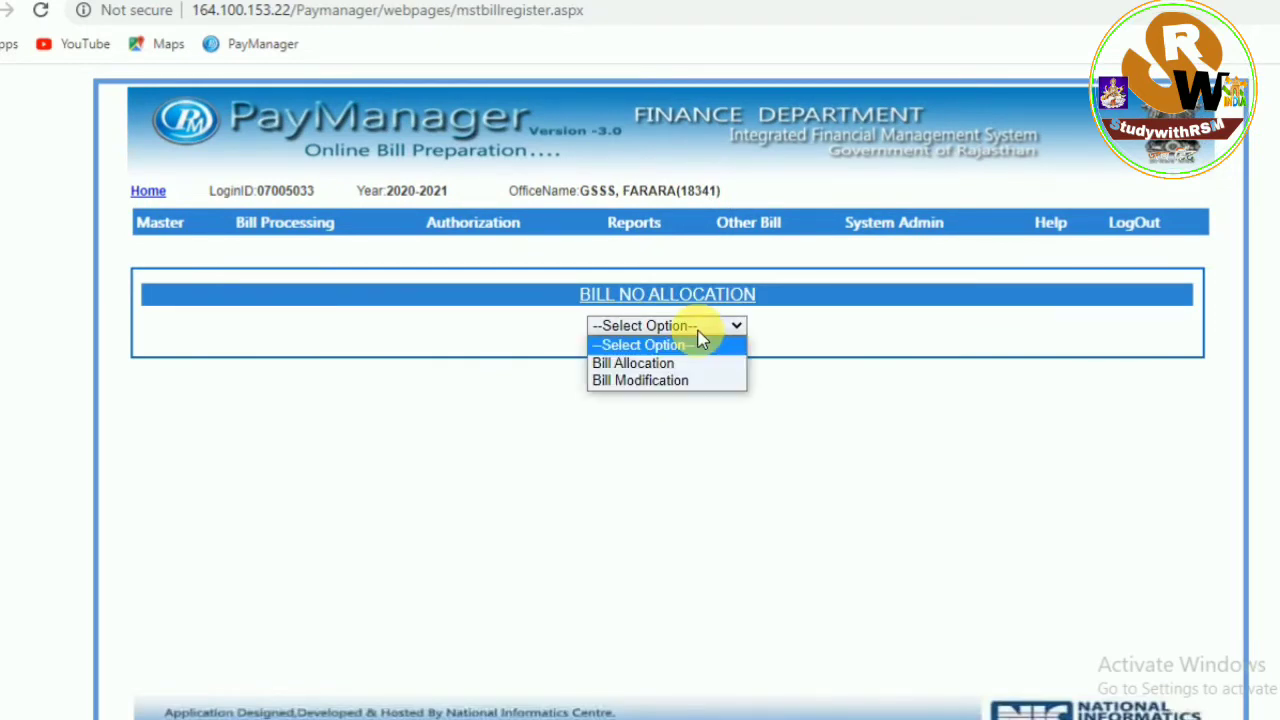
pyautogui.click(675, 361)
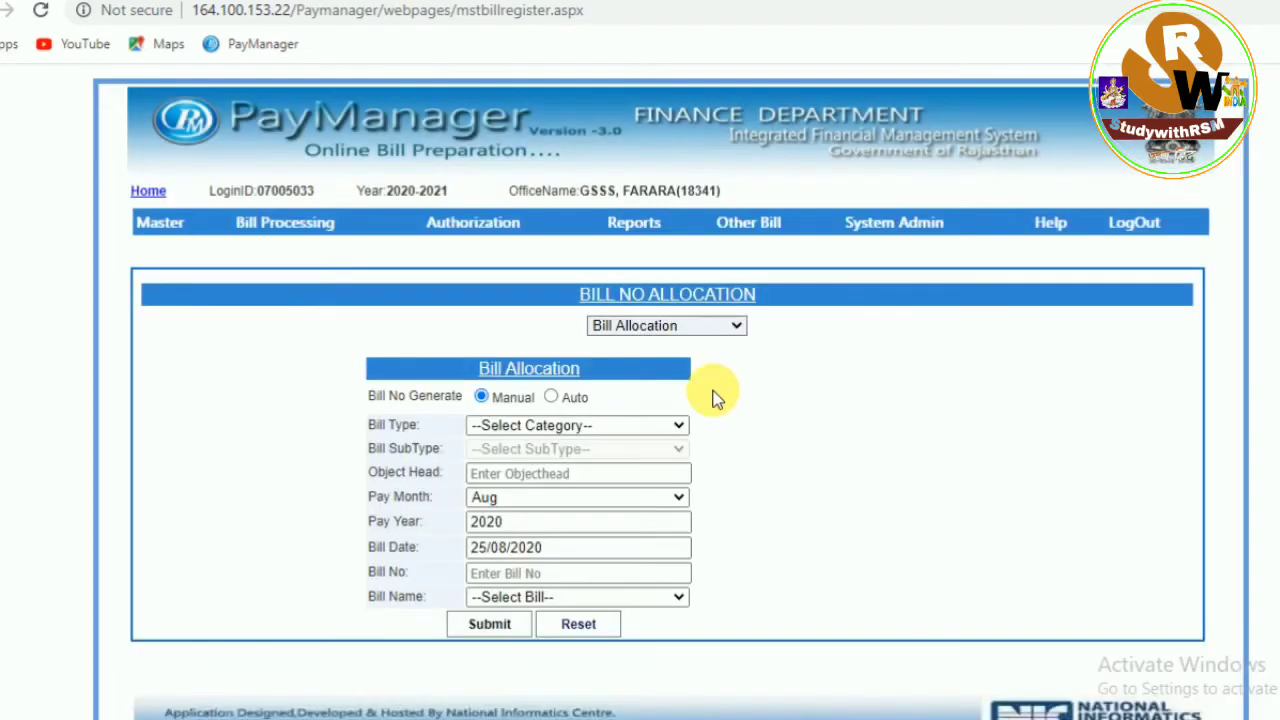
# Set the new bill's type to Leave Encashment Retirement and its object head to 84.
pyautogui.click(540, 426)
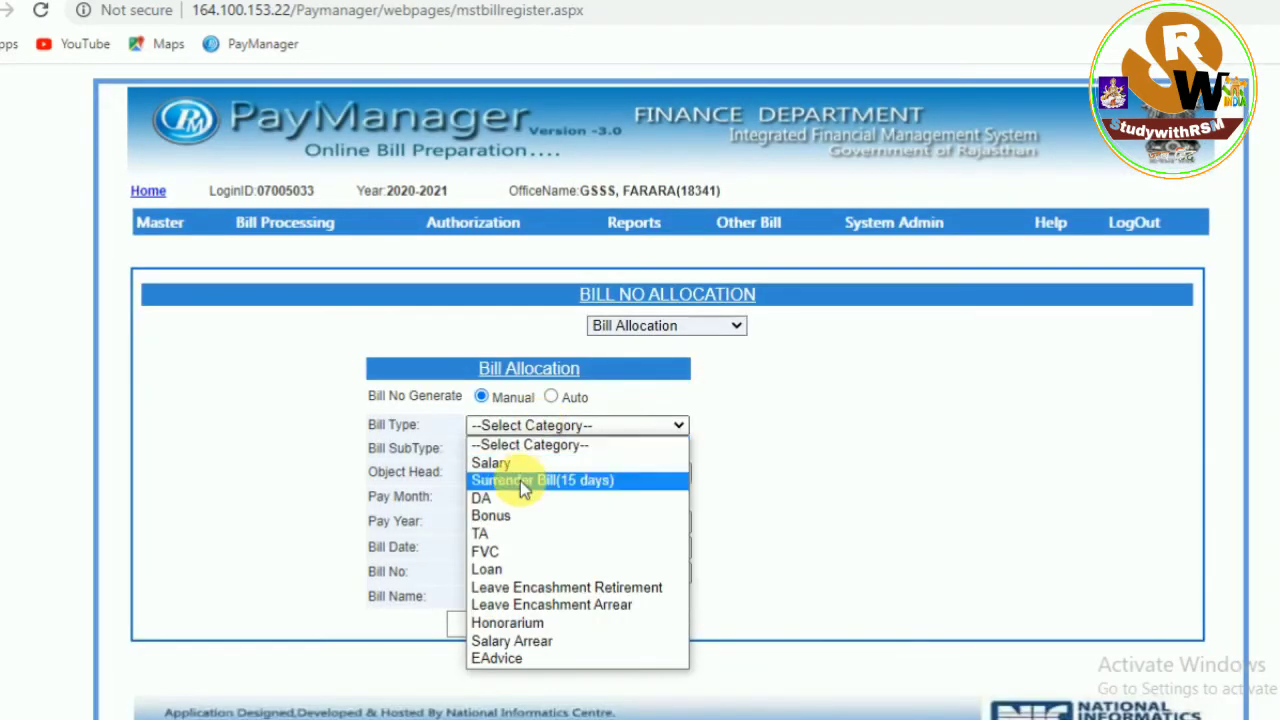
pyautogui.click(570, 588)
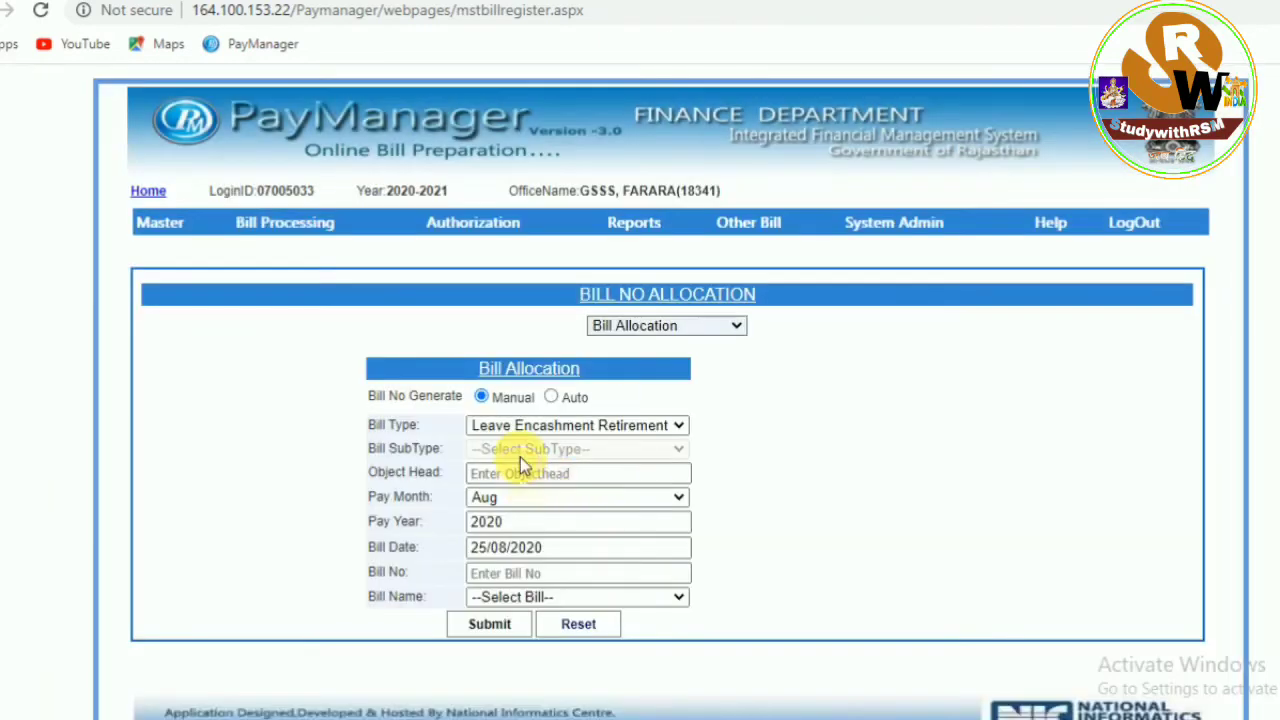
pyautogui.click(538, 475)
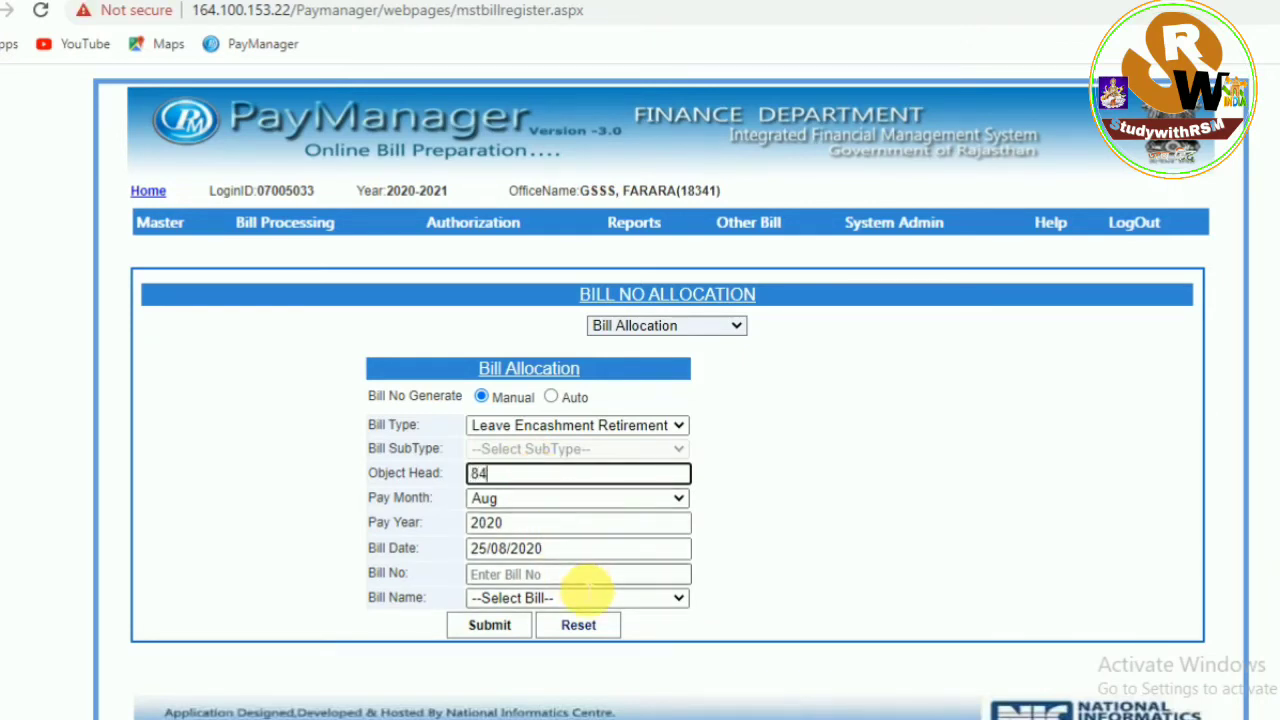
# Enter bill number 68 with the bill name Leave Encashment Retirement, and submit the bill allocation.
pyautogui.click(580, 578)
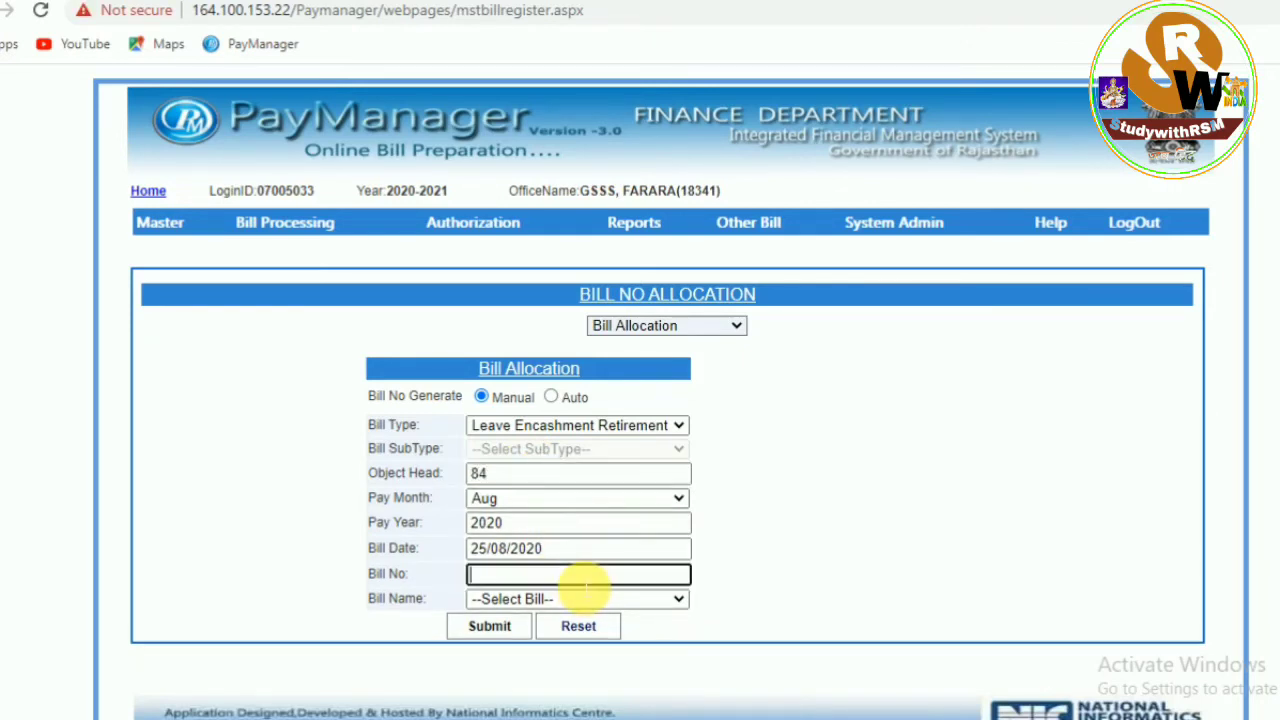
pyautogui.click(658, 605)
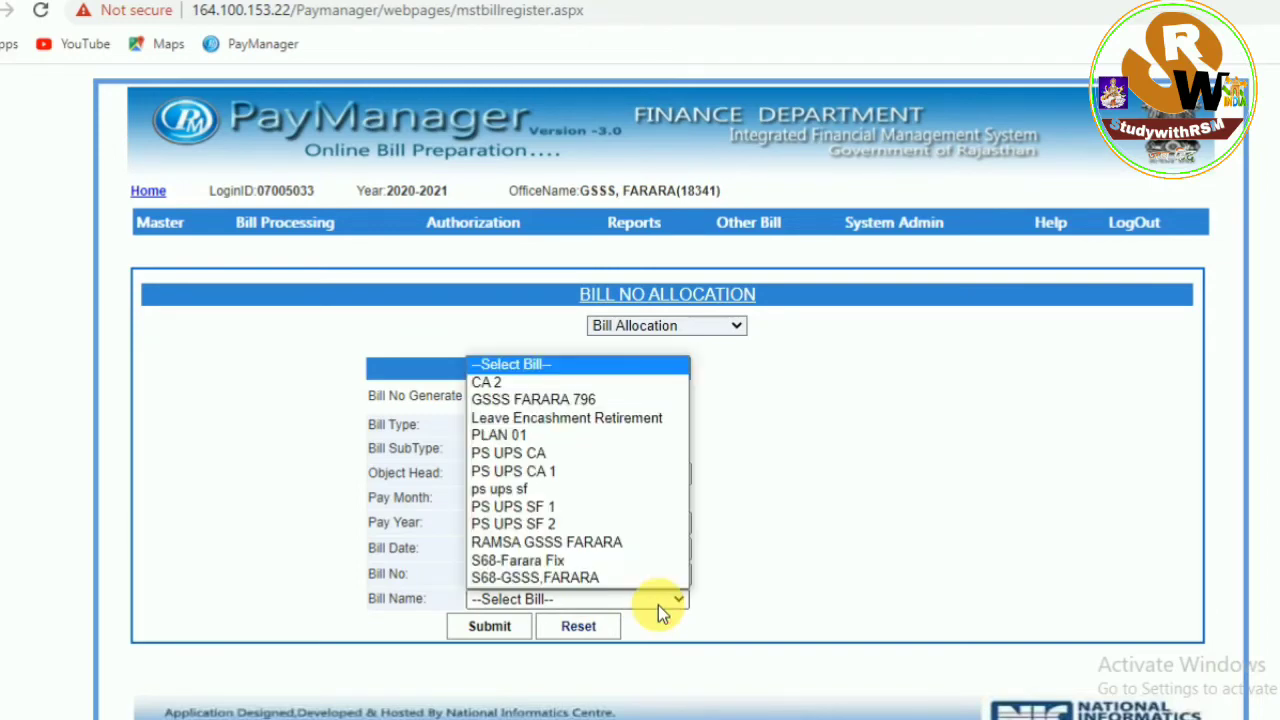
pyautogui.click(523, 400)
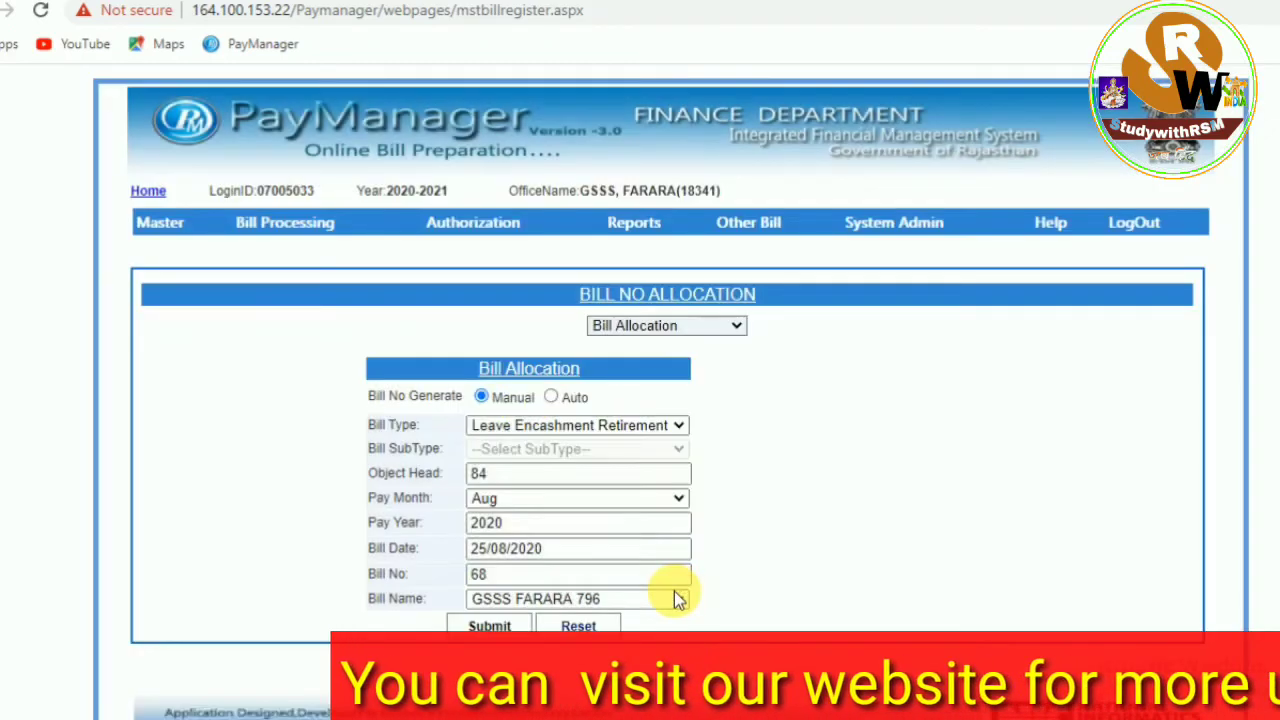
pyautogui.click(674, 596)
pyautogui.click(634, 417)
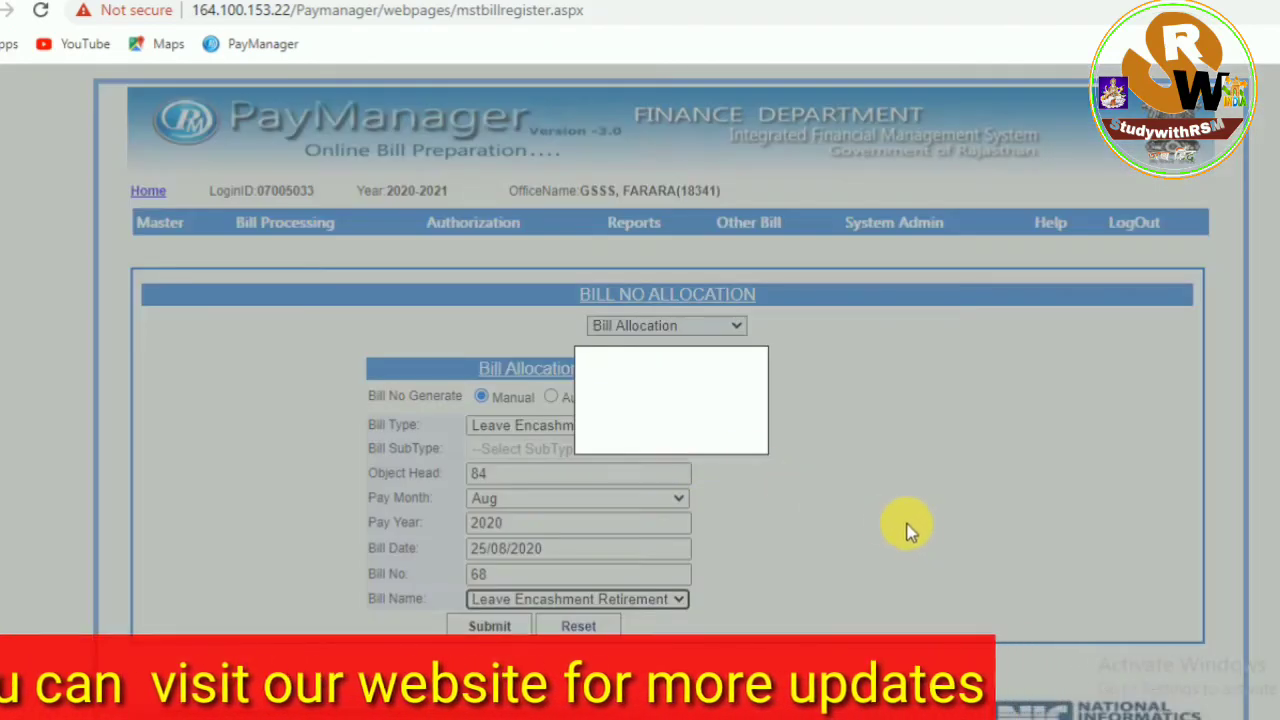
pyautogui.scroll(-1, 920, 530)
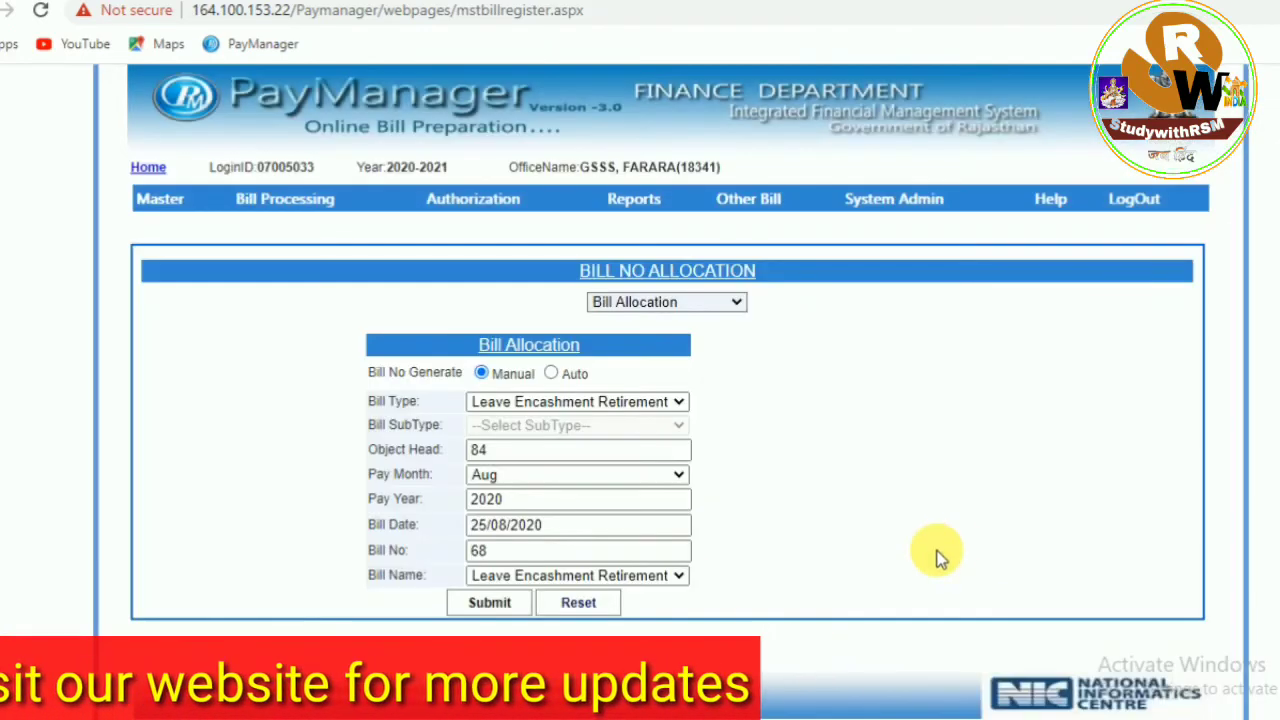
pyautogui.click(488, 605)
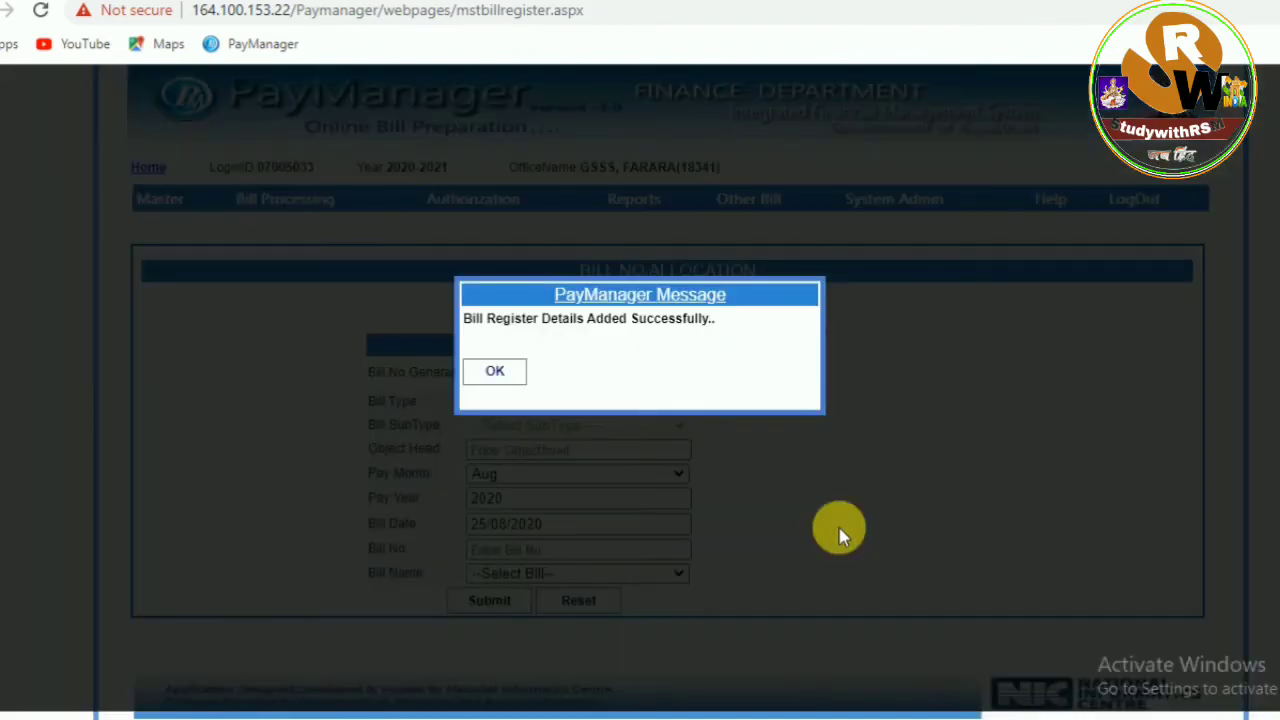
pyautogui.click(490, 373)
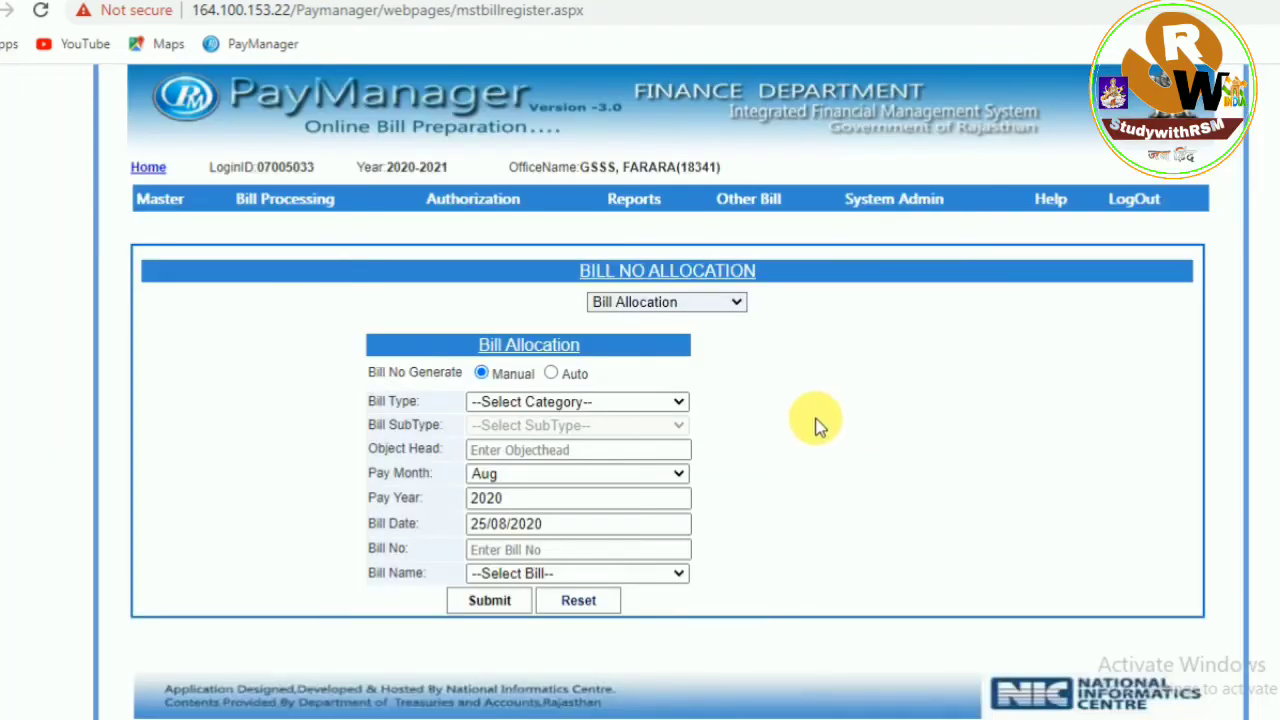
# Open the Leave Encashment Retirement page from the leave encashment preparation options under bill processing.
pyautogui.moveTo(265, 205)
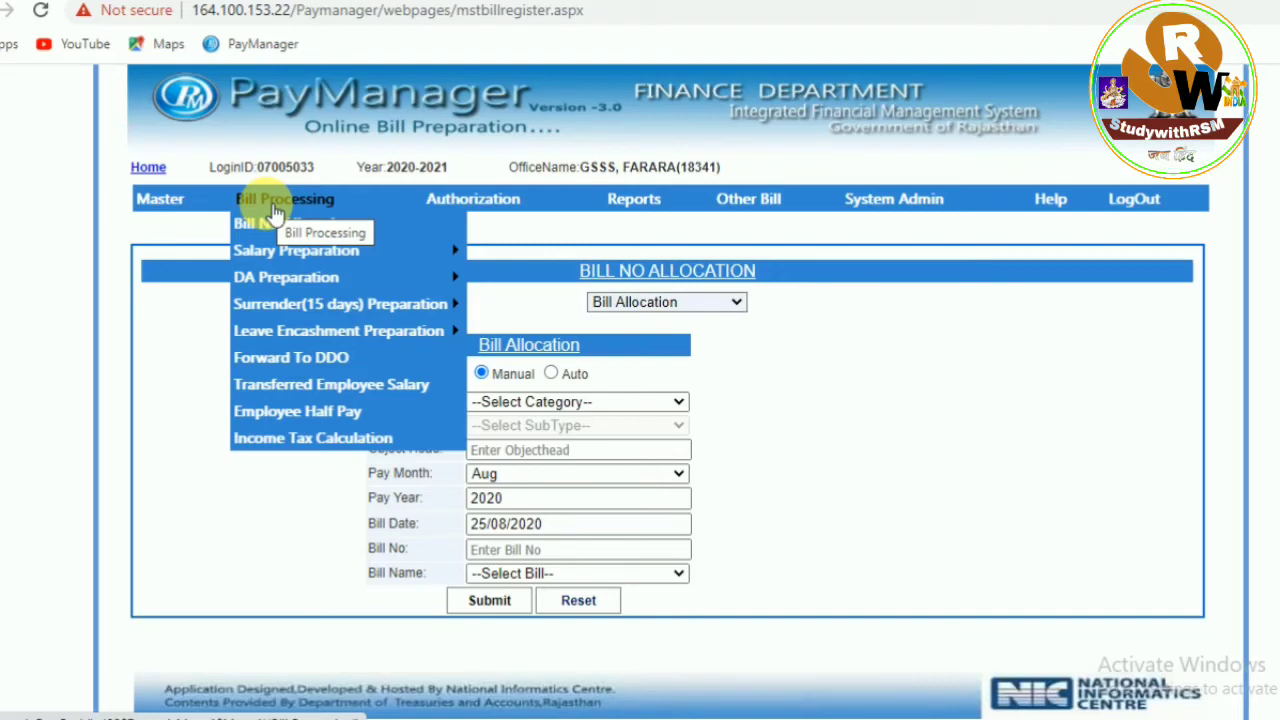
pyautogui.moveTo(258, 330)
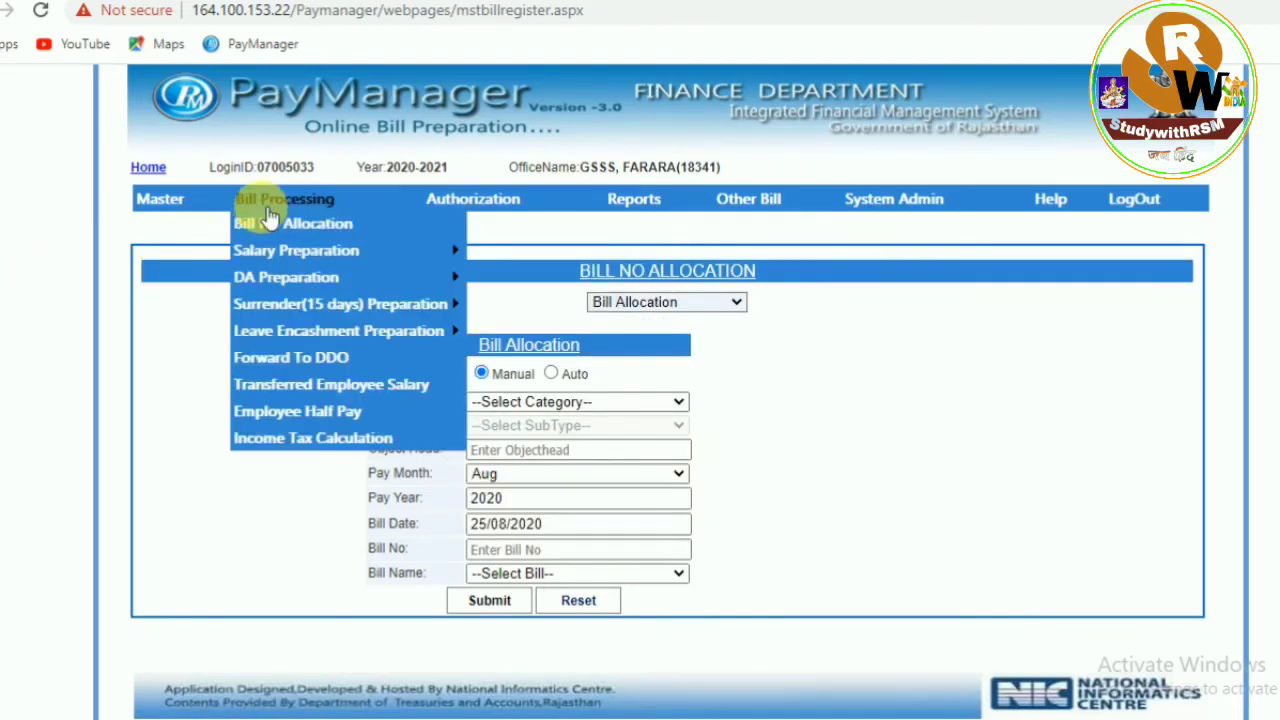
pyautogui.moveTo(320, 338)
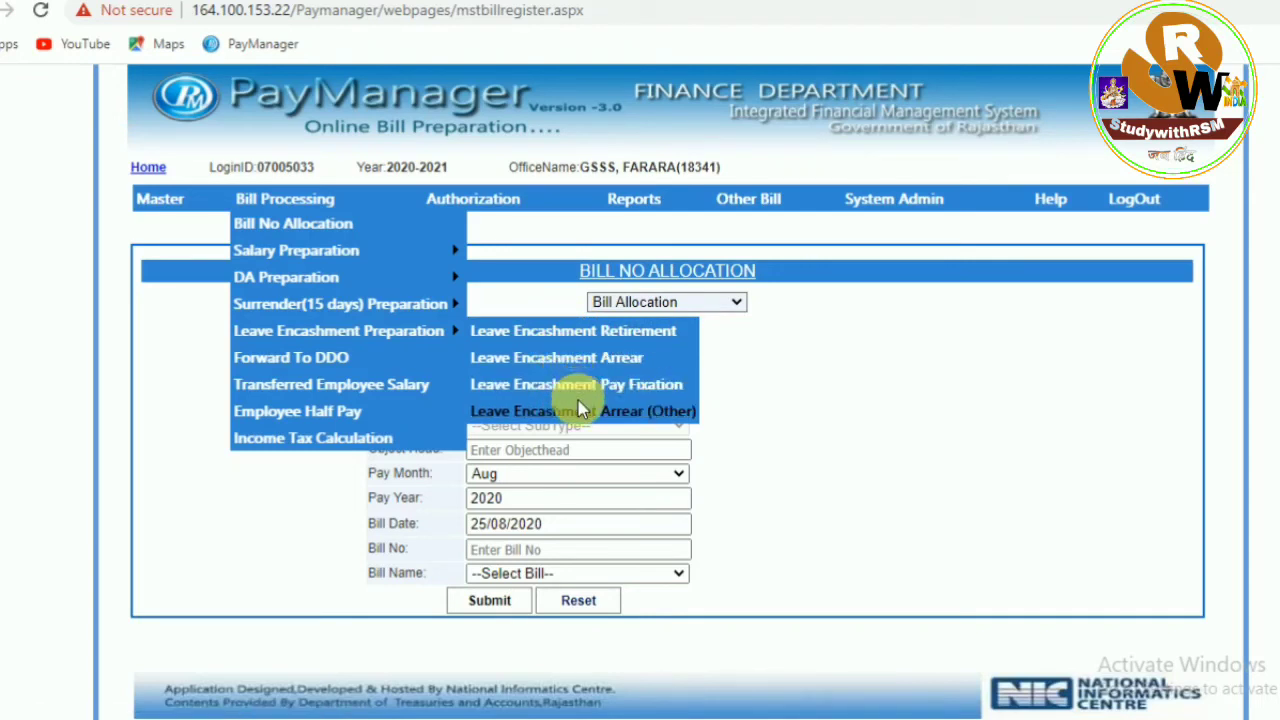
pyautogui.click(594, 335)
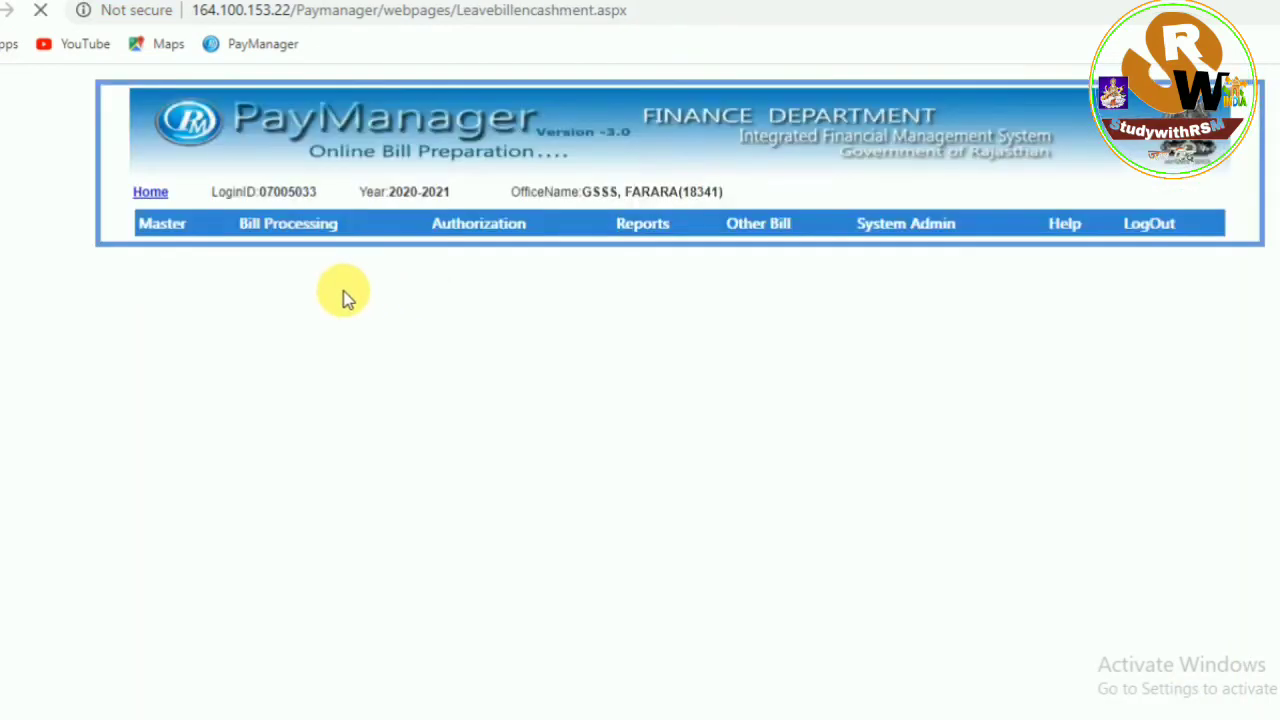
# Choose the Leave Encashment Retirement group for August 2020 and select bill number 68-25/08/2020-2020.
pyautogui.click(760, 311)
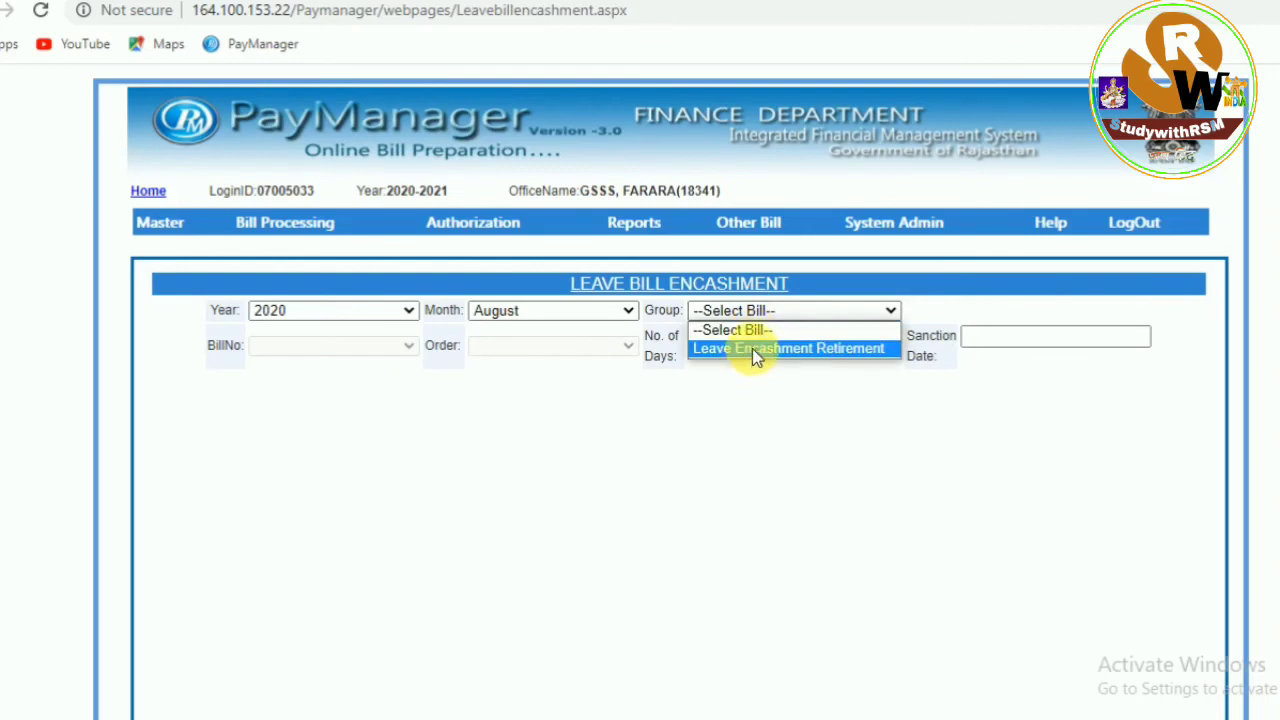
pyautogui.click(755, 349)
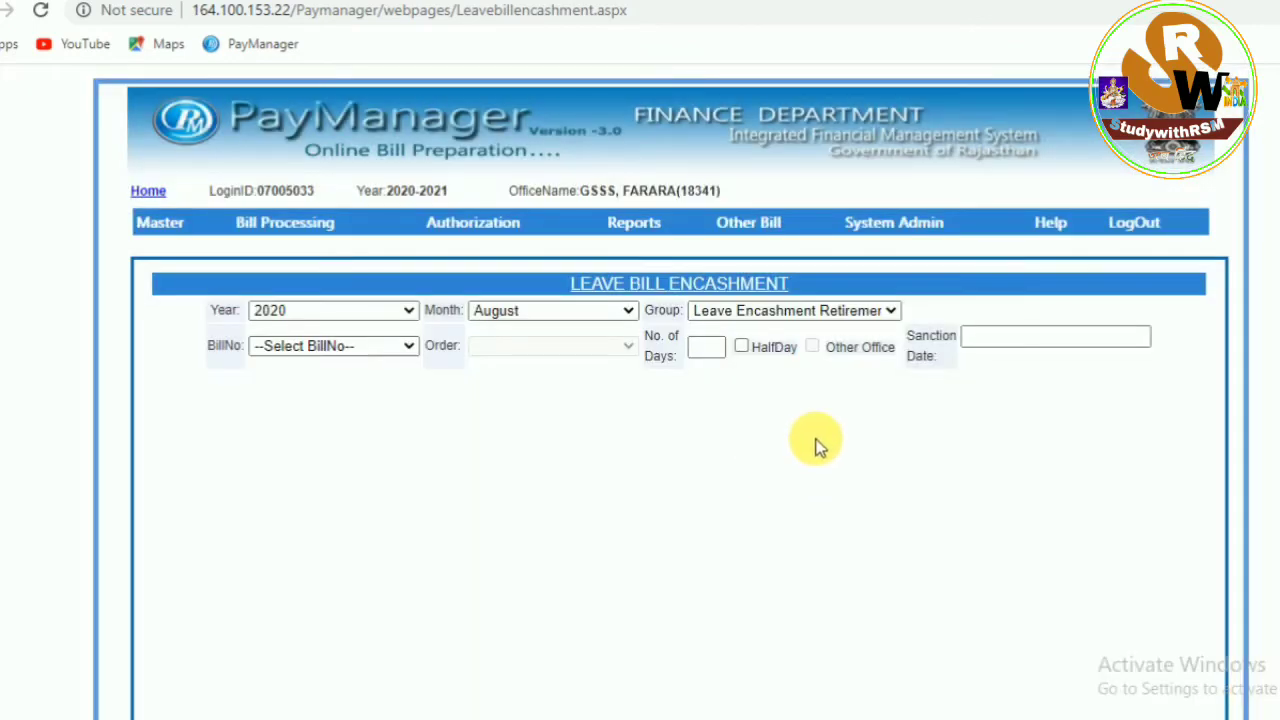
pyautogui.click(350, 347)
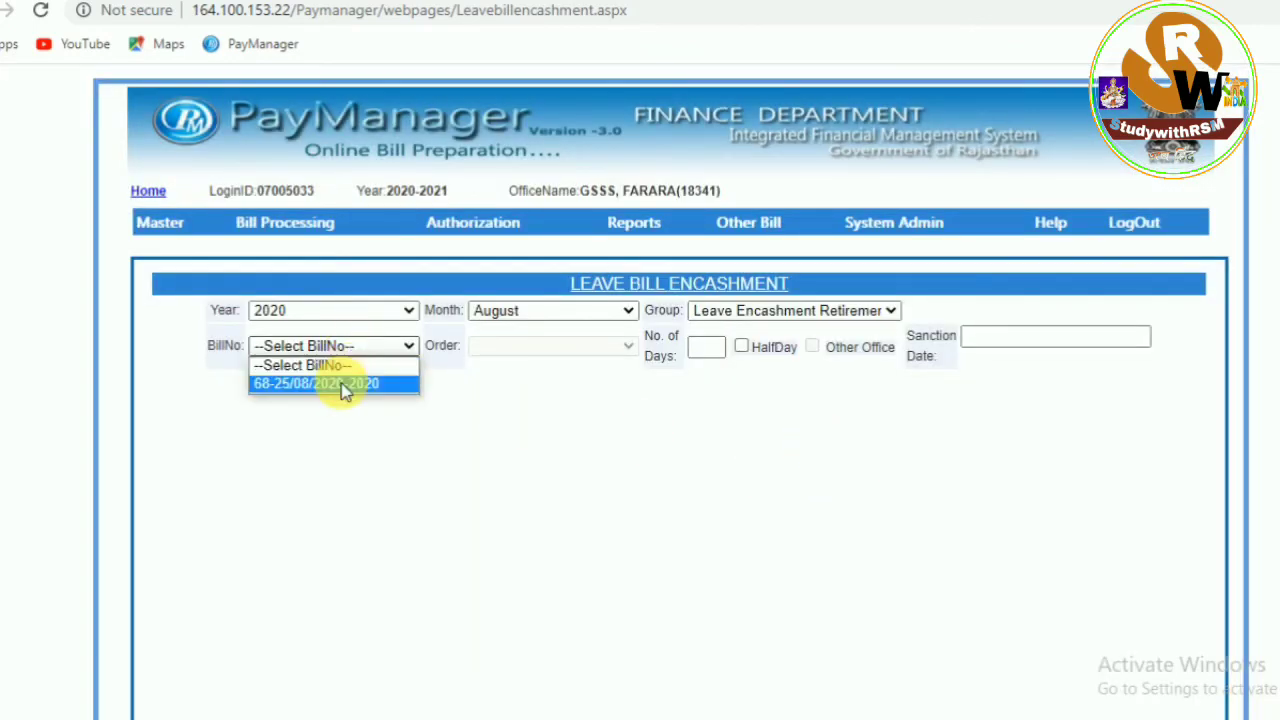
pyautogui.click(345, 388)
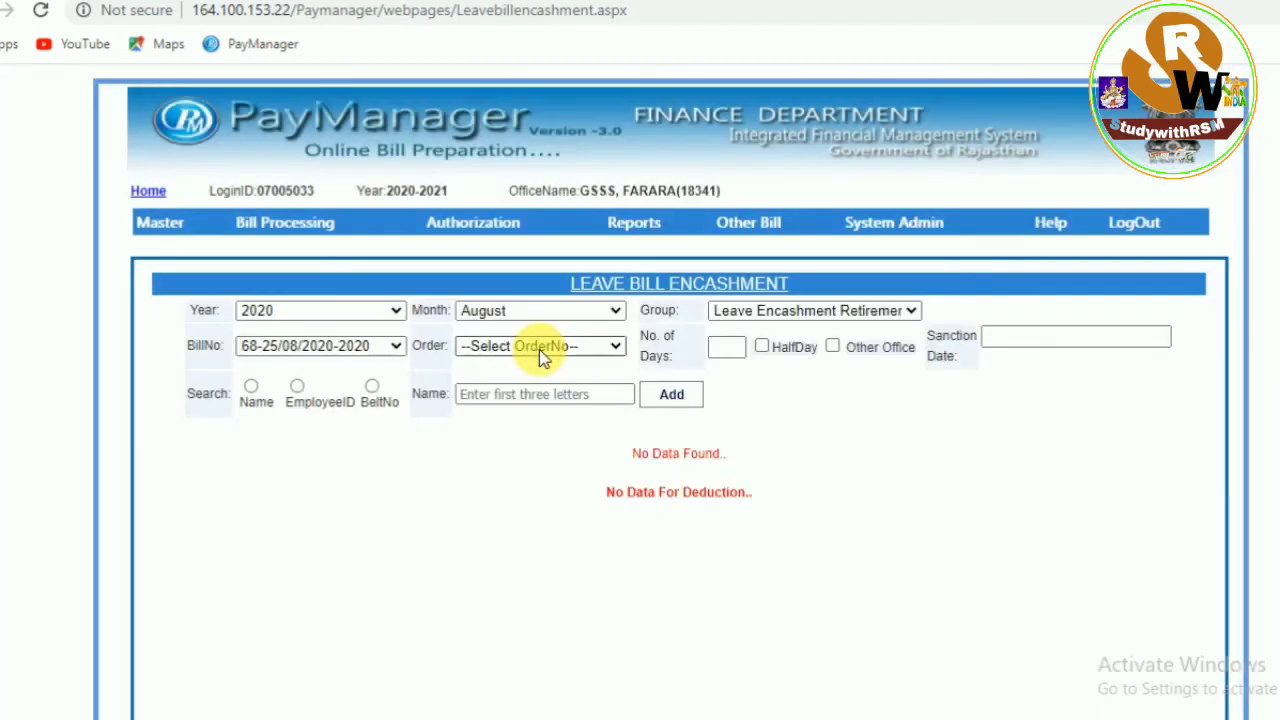
# Set the order of the leave encashment bill to 7/17.00.
pyautogui.click(539, 349)
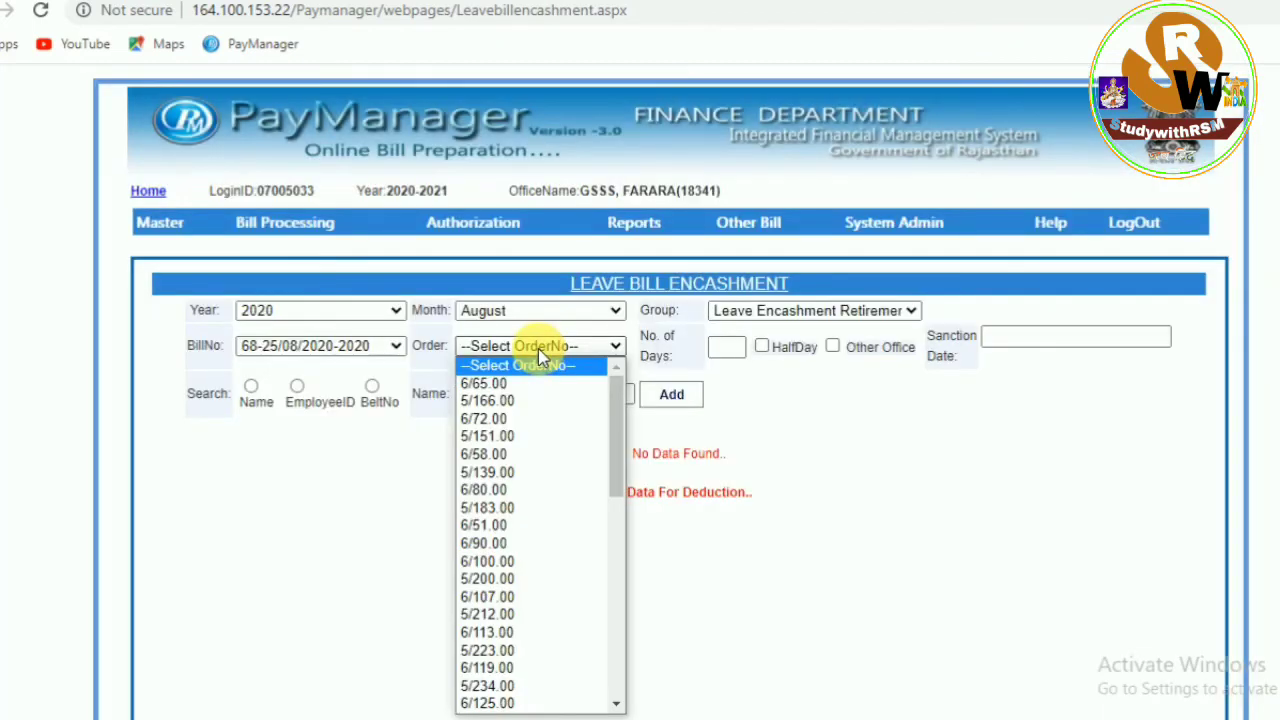
pyautogui.scroll(-10, 540, 540)
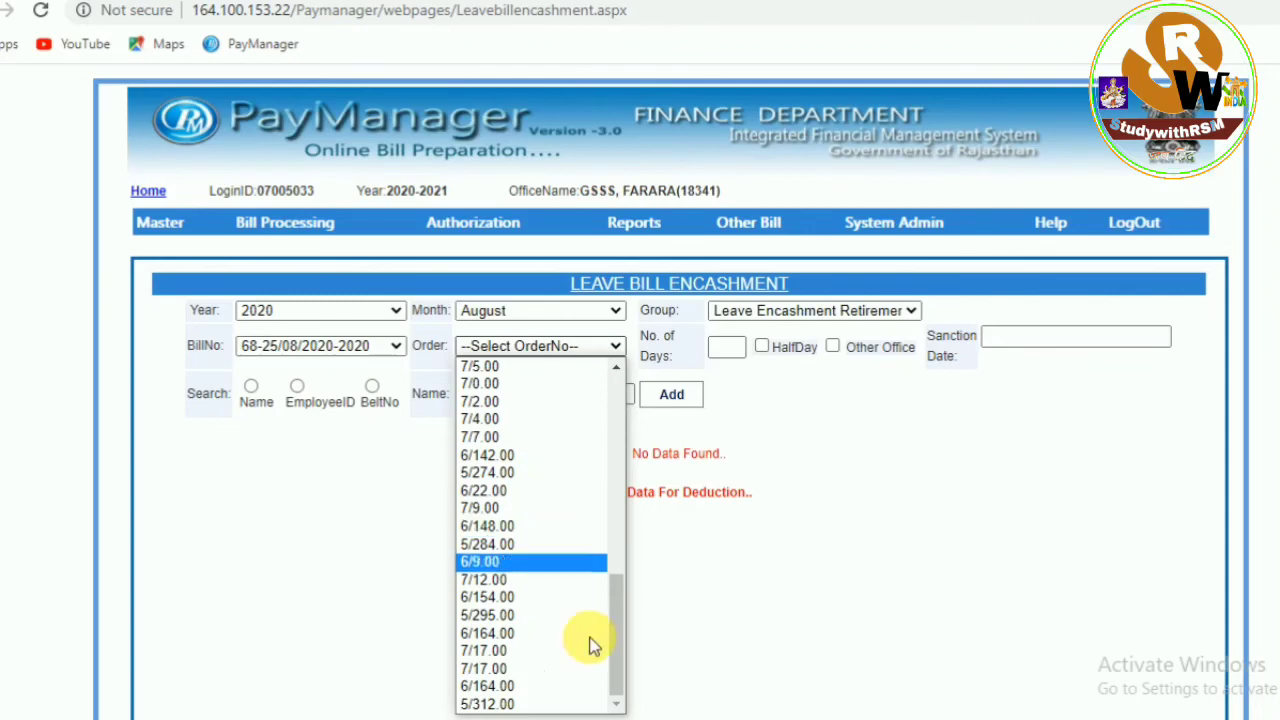
pyautogui.click(515, 668)
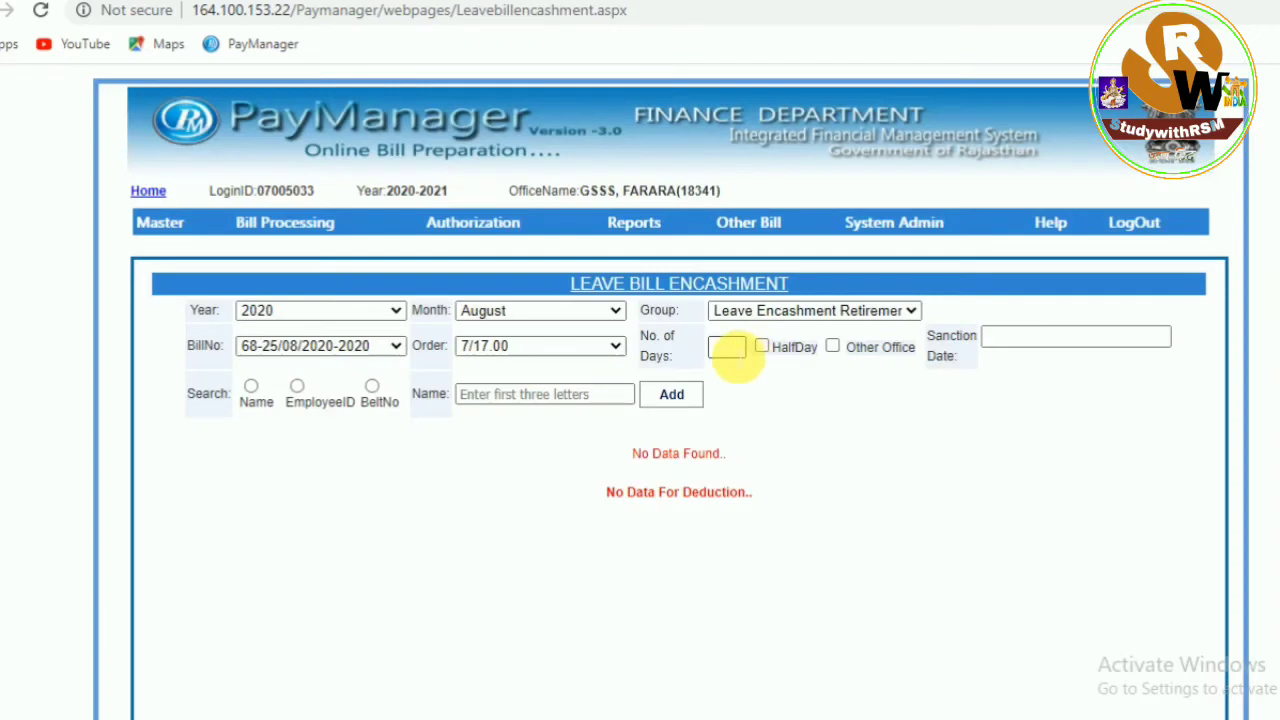
# Set the number of leave days to 300 and the sanction date to 04/08/2020.
pyautogui.click(727, 347)
pyautogui.write('300')
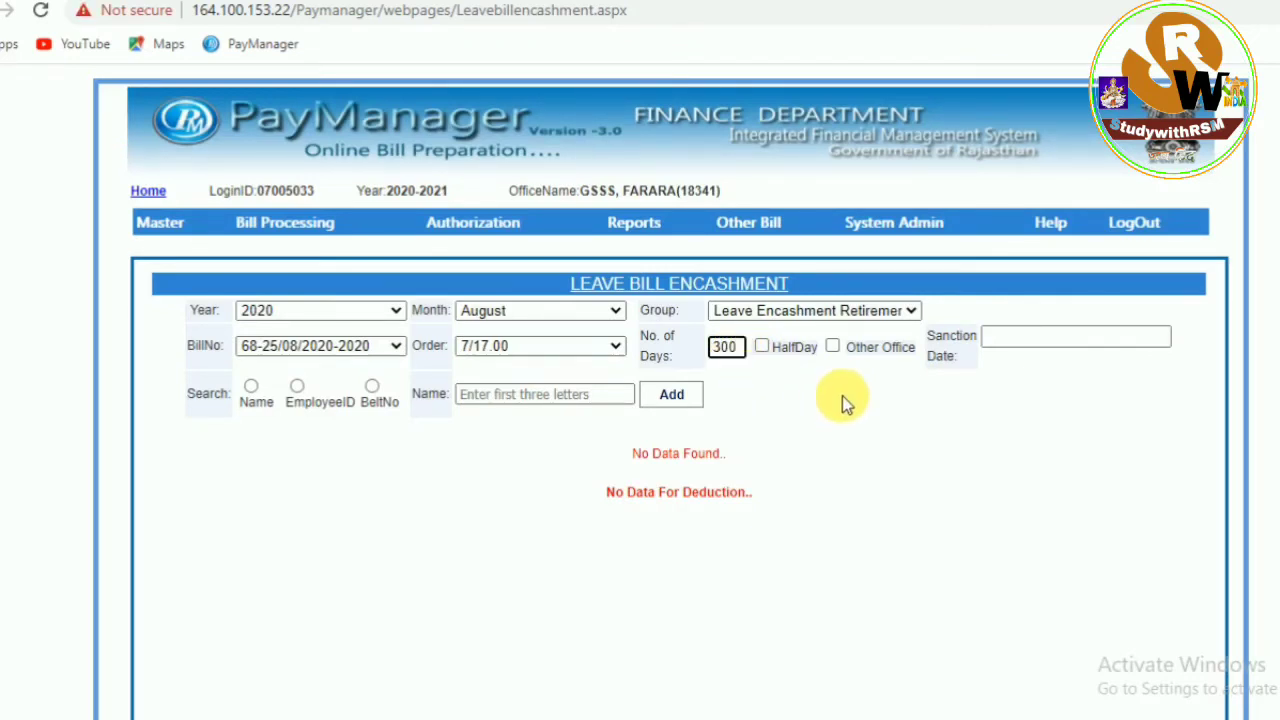
pyautogui.click(1040, 345)
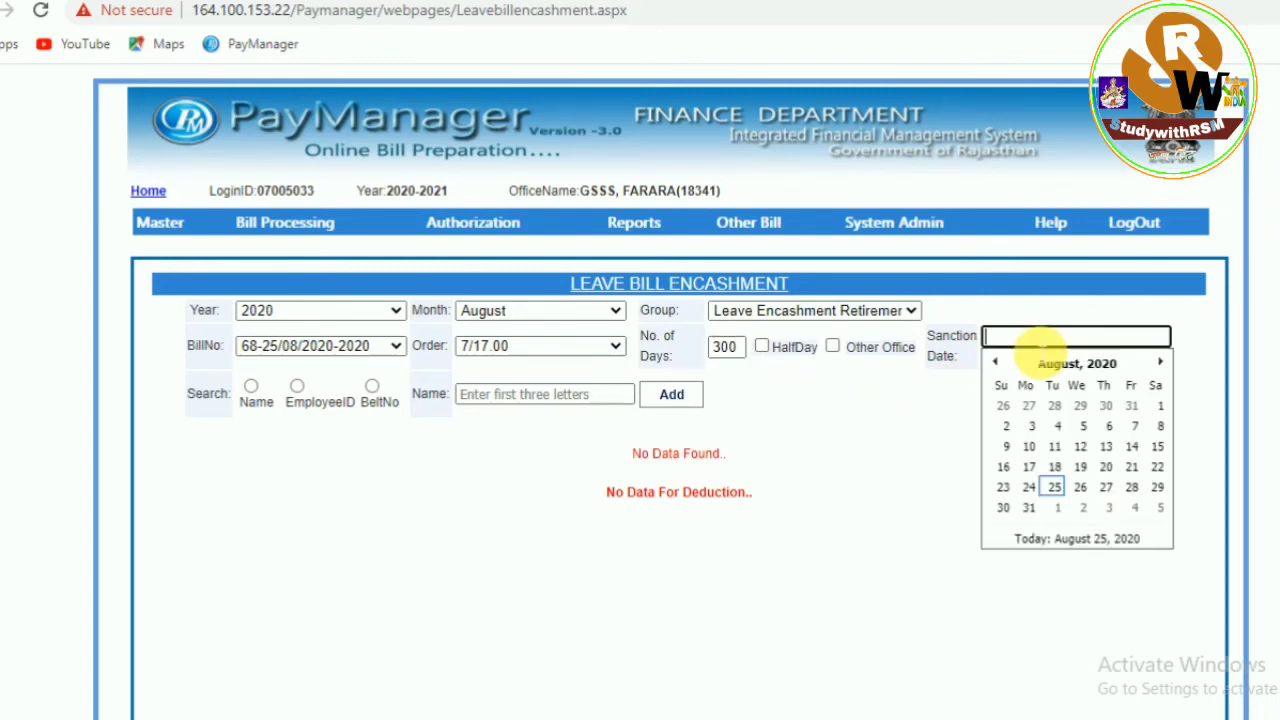
pyautogui.click(1059, 427)
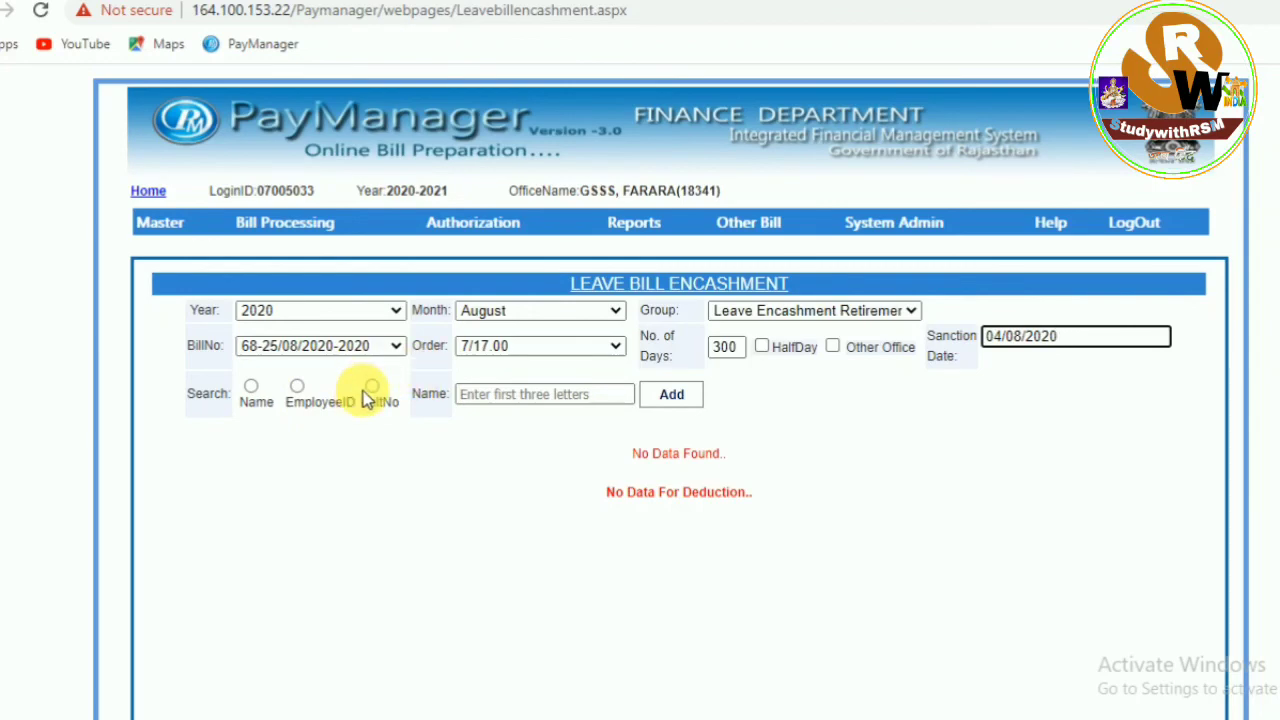
# Search by name for the retired employee, choose the matching record, and try to add it to the leave encashment bill.
pyautogui.click(250, 388)
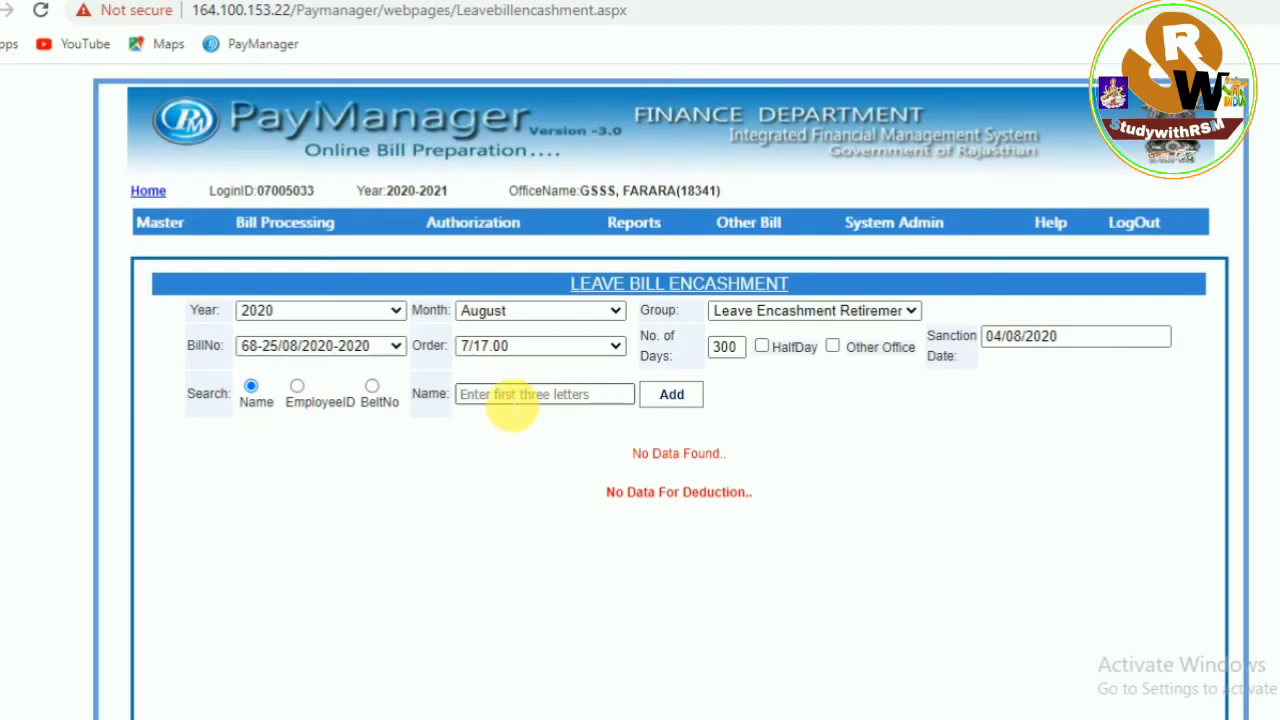
pyautogui.click(512, 398)
pyautogui.write('ghanshya')
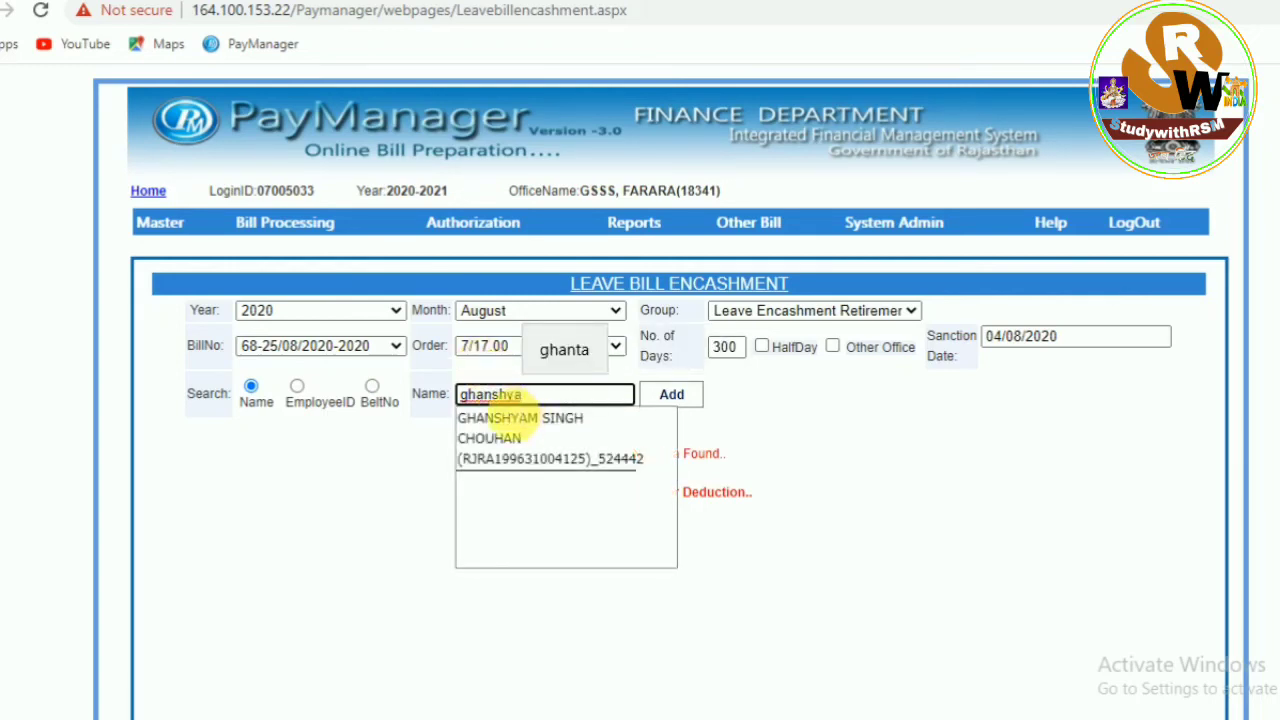
pyautogui.click(520, 443)
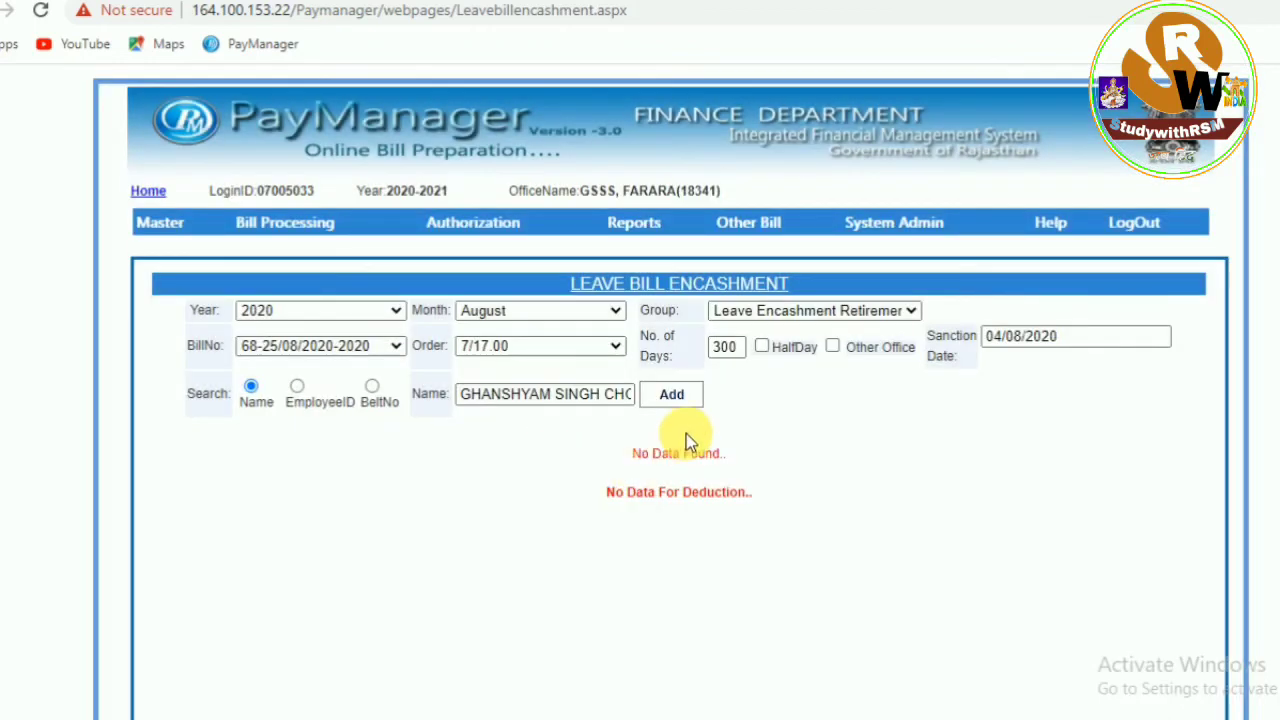
pyautogui.click(675, 396)
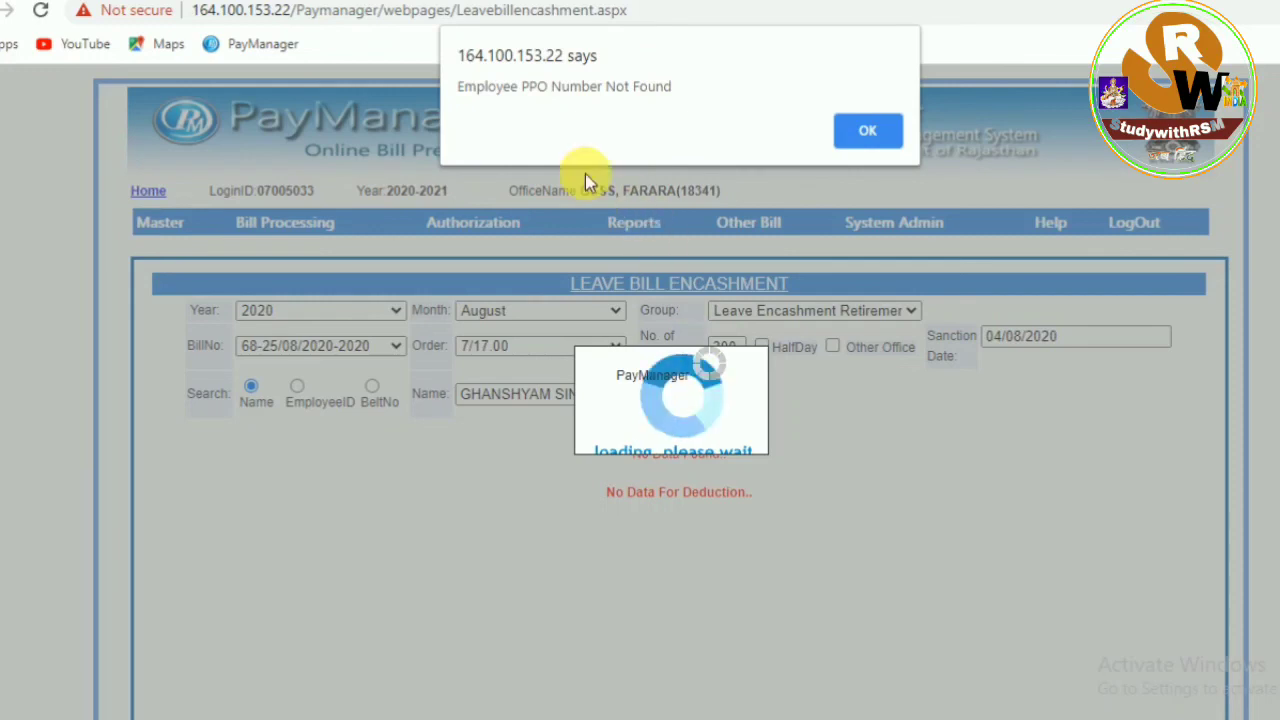
pyautogui.click(862, 133)
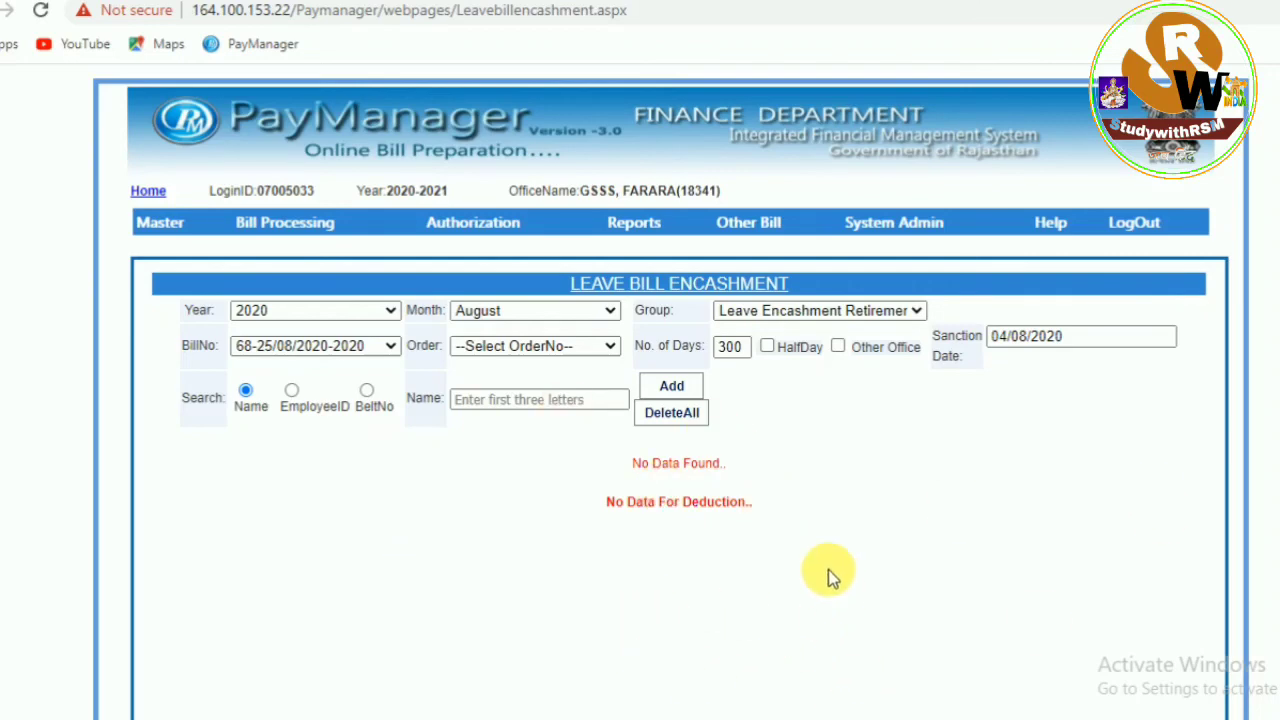
pyautogui.scroll(-3, 776, 560)
pyautogui.scroll(3, 776, 560)
pyautogui.moveTo(278, 222)
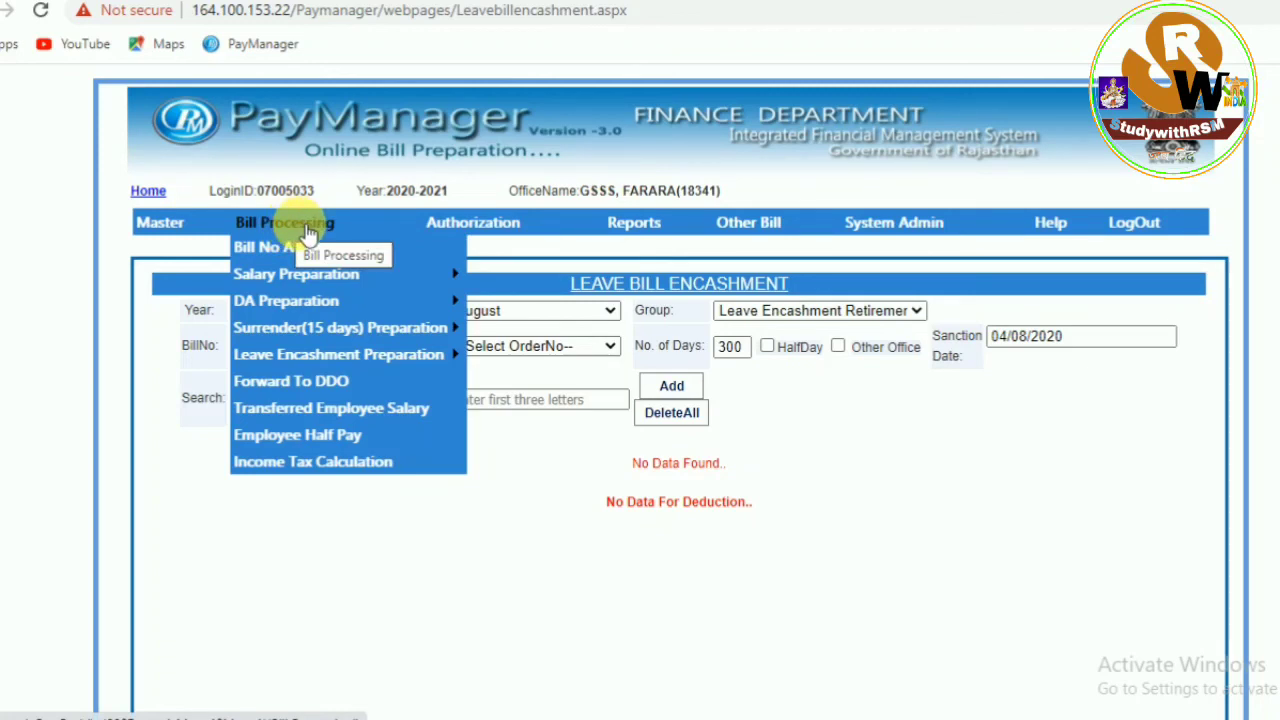
pyautogui.moveTo(468, 226)
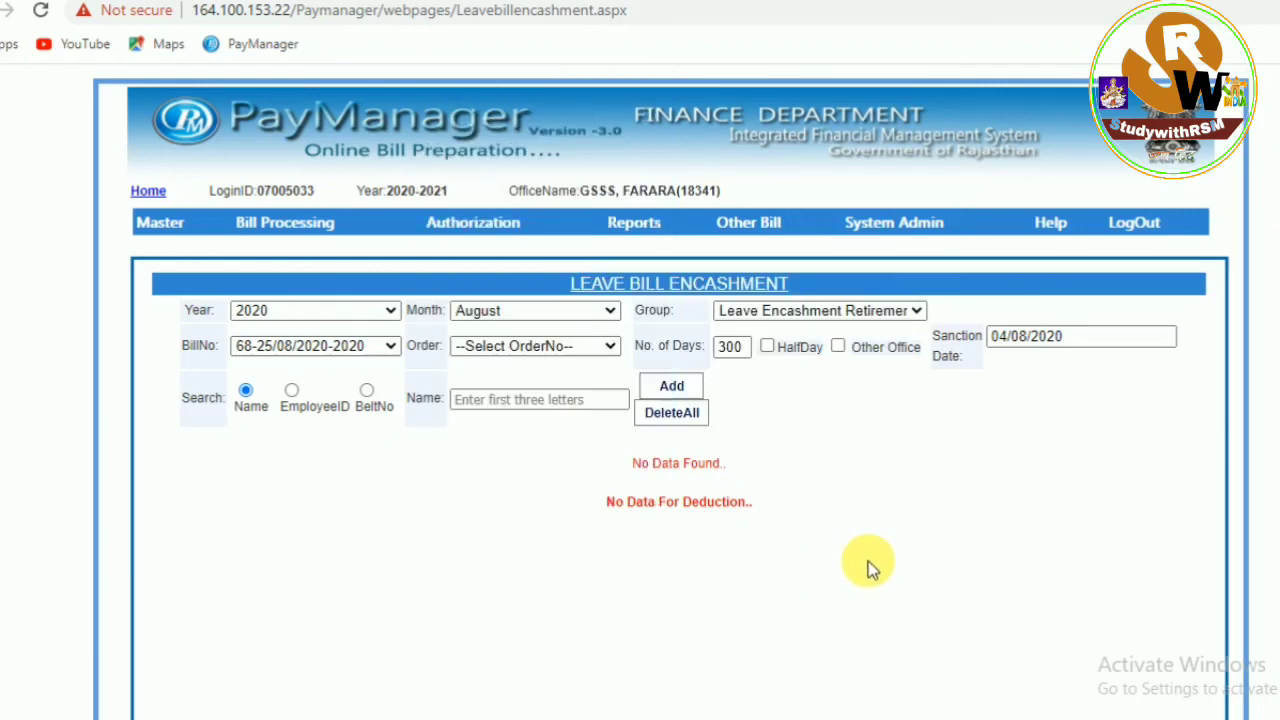
pyautogui.scroll(-3, 868, 561)
pyautogui.scroll(3, 868, 561)
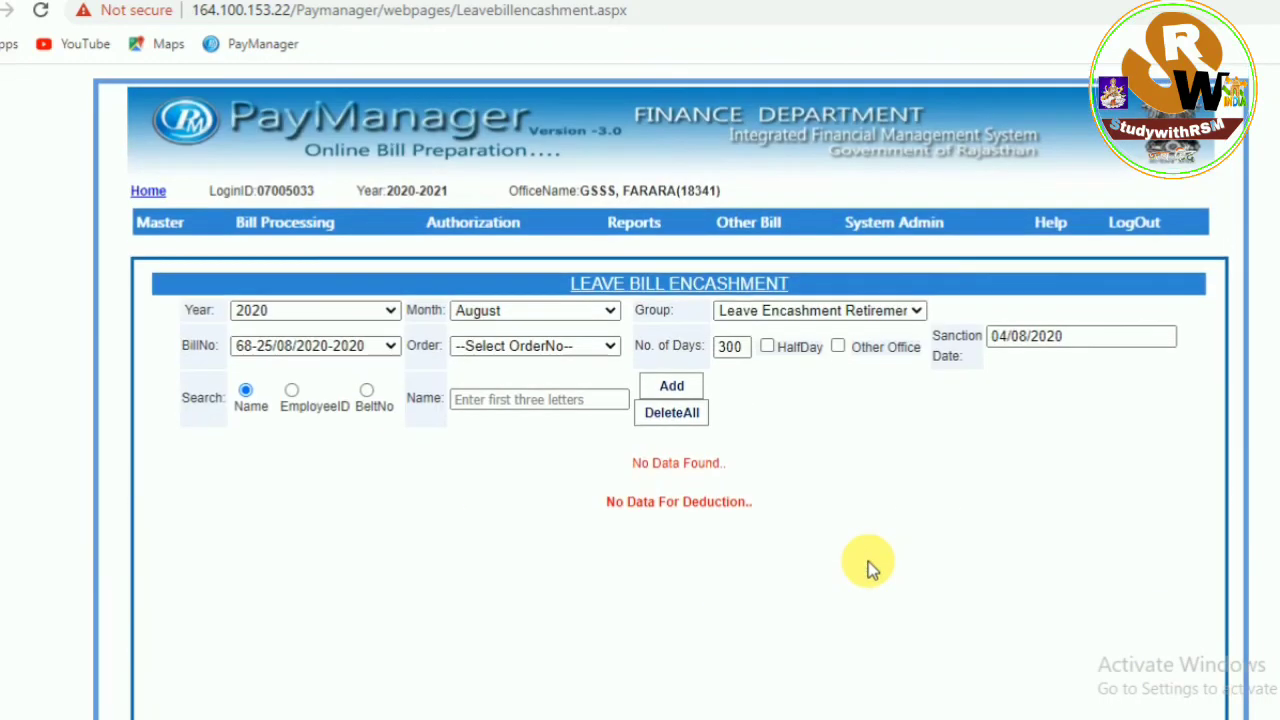